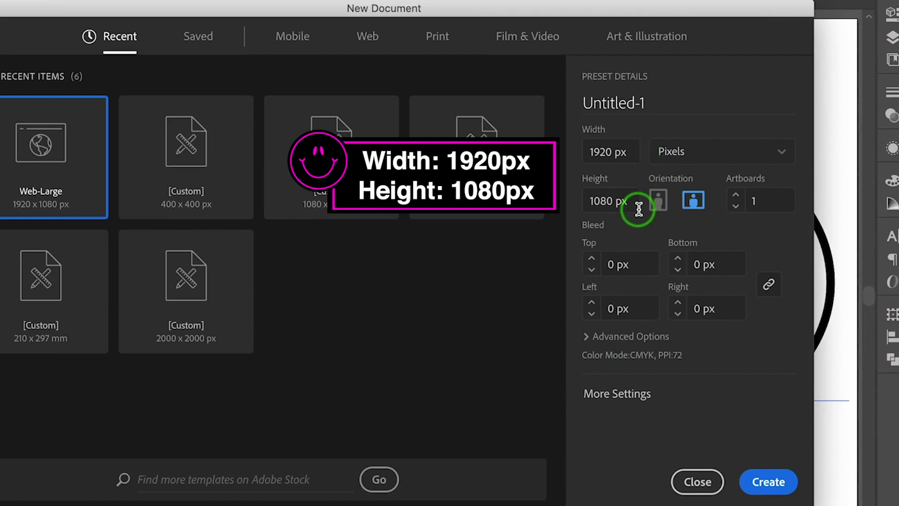
Leave the new document setup without creating a file and return to the DISCO artwork
click(694, 491)
scroll(615, 405, up, 1)
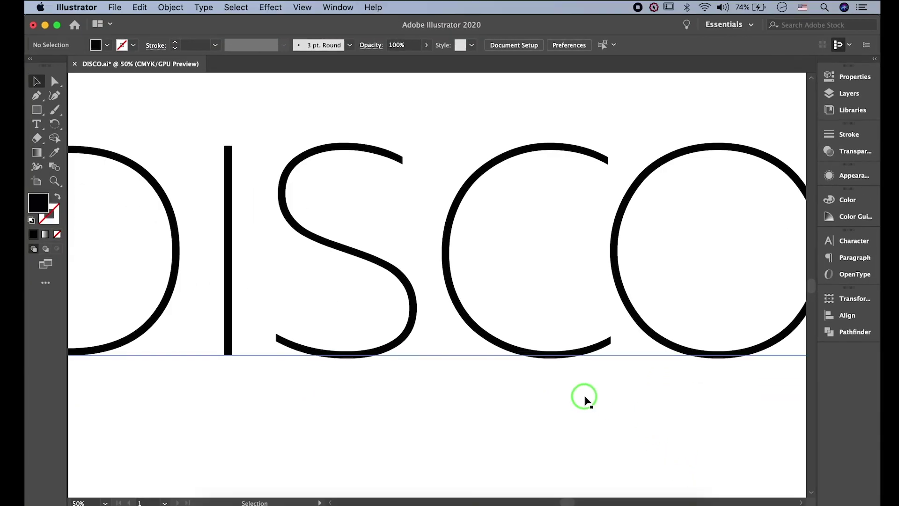
scroll(584, 399, down, 2)
scroll(663, 314, up, 1)
Select the DISCO text on the artboard and display its appearance attributes
drag(646, 315, 612, 241)
click(612, 241)
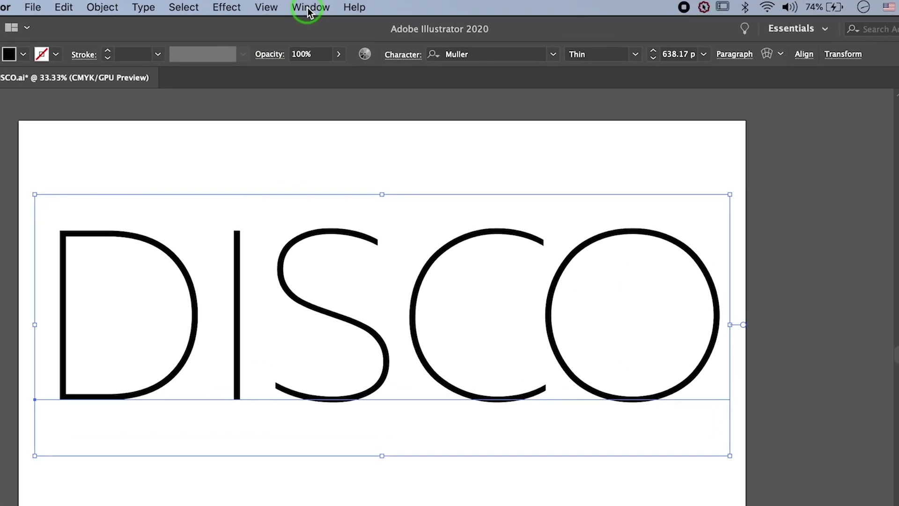
click(338, 7)
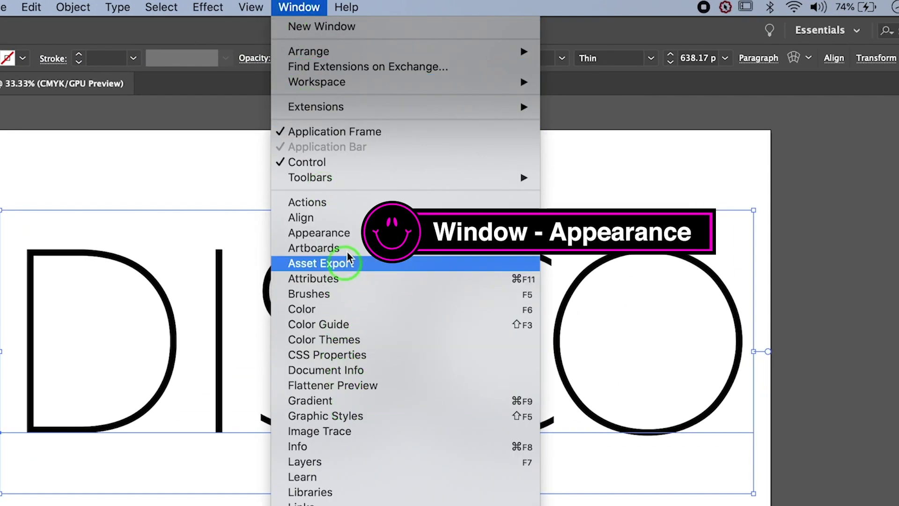
click(350, 234)
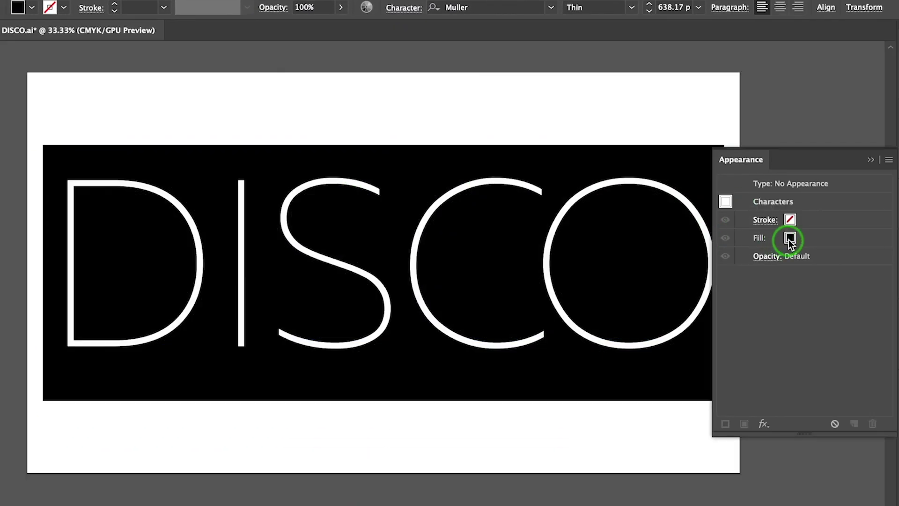
Set the fill of the DISCO characters to None and reselect the whole text object
click(788, 239)
click(789, 240)
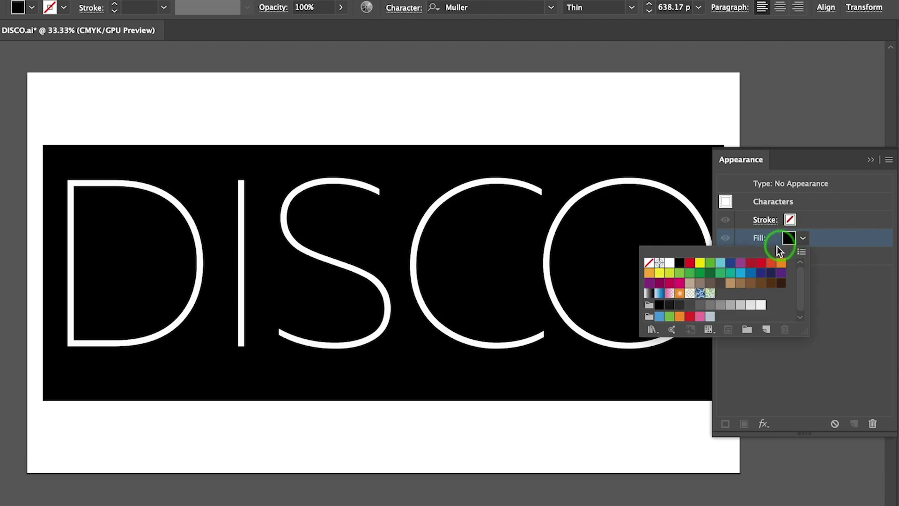
click(651, 265)
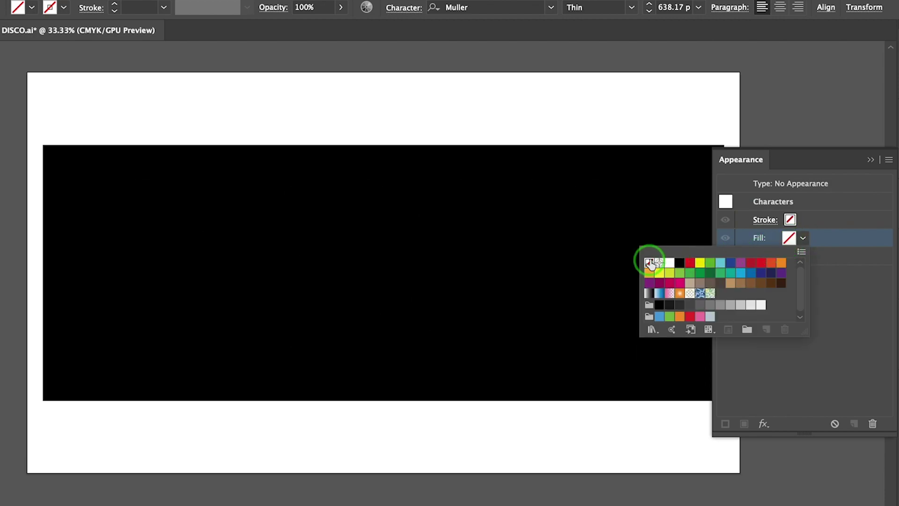
click(833, 315)
click(12, 49)
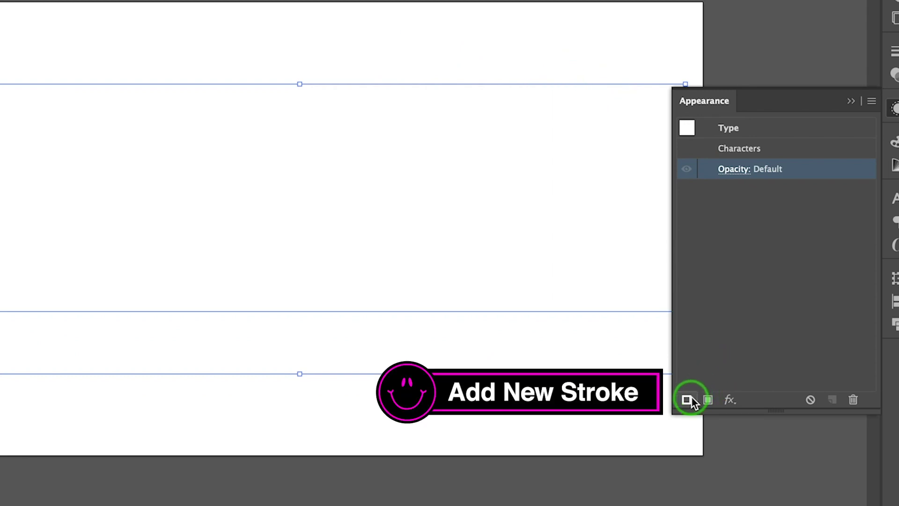
Add two strokes to the DISCO text and apply a 12 px Offset Path effect with round joins to the upper one
click(687, 399)
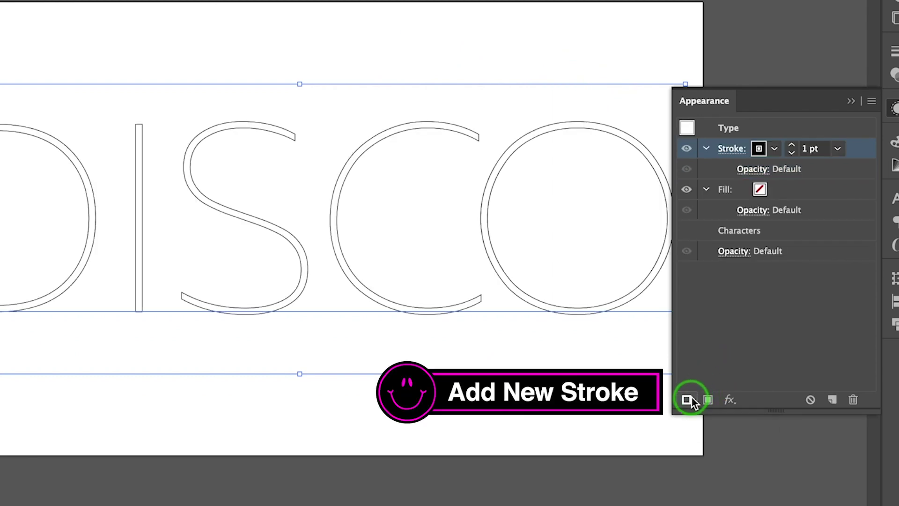
click(690, 399)
click(734, 399)
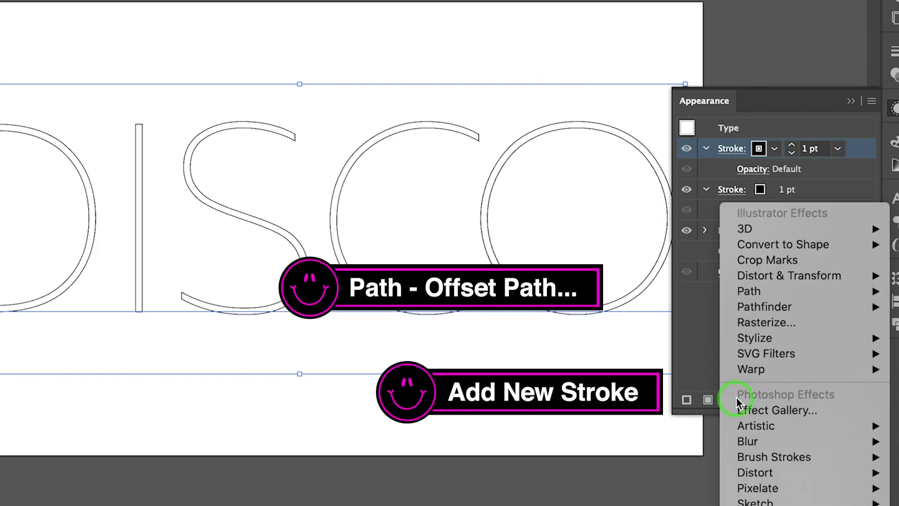
mouse_move(753, 290)
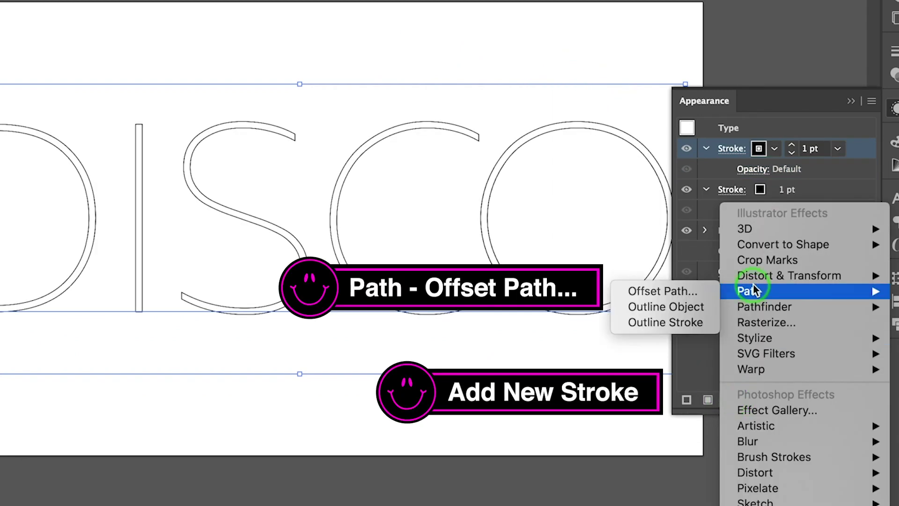
click(694, 291)
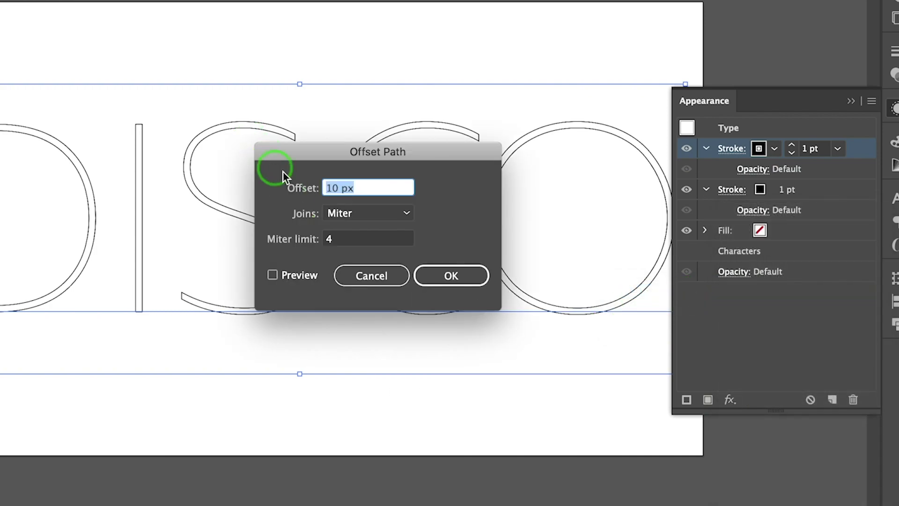
click(340, 214)
click(354, 248)
click(313, 277)
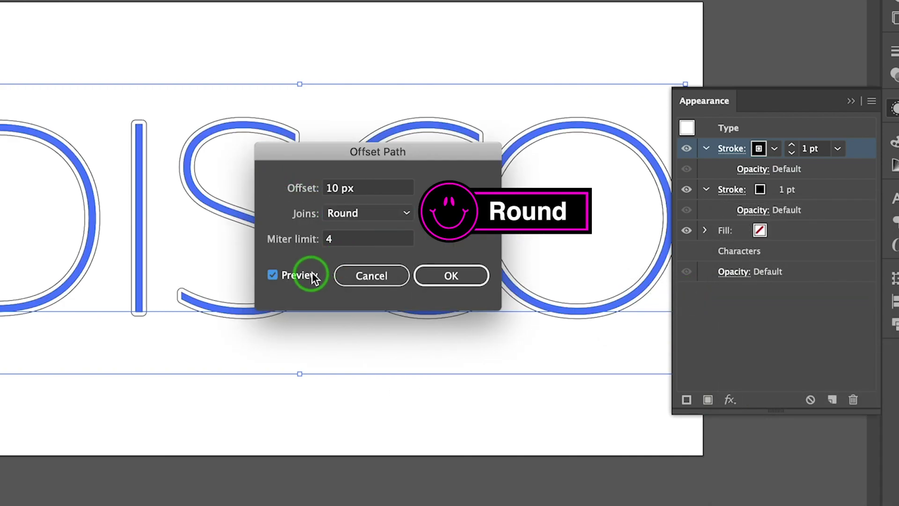
click(341, 188)
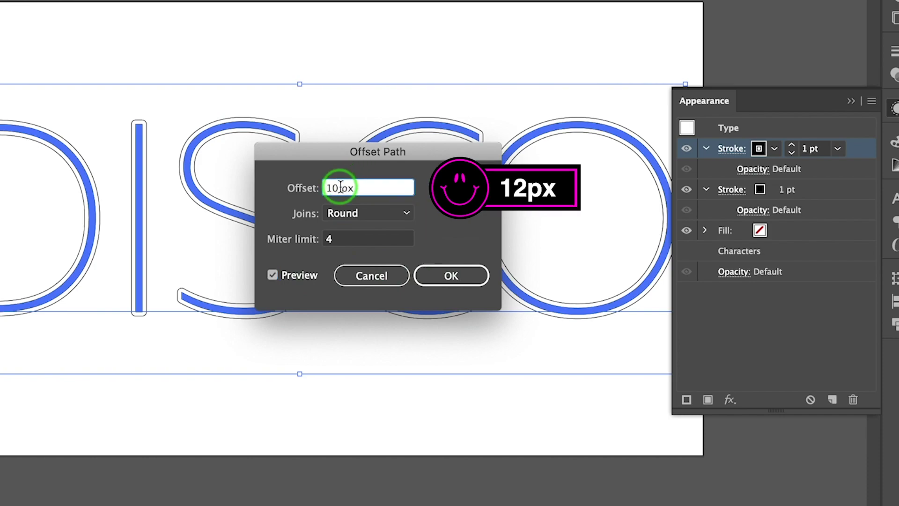
text(2)
click(374, 239)
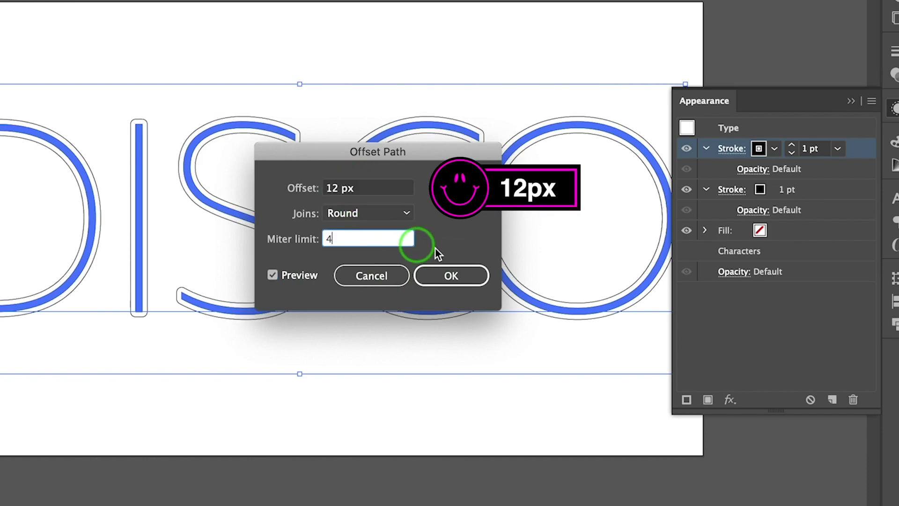
click(460, 278)
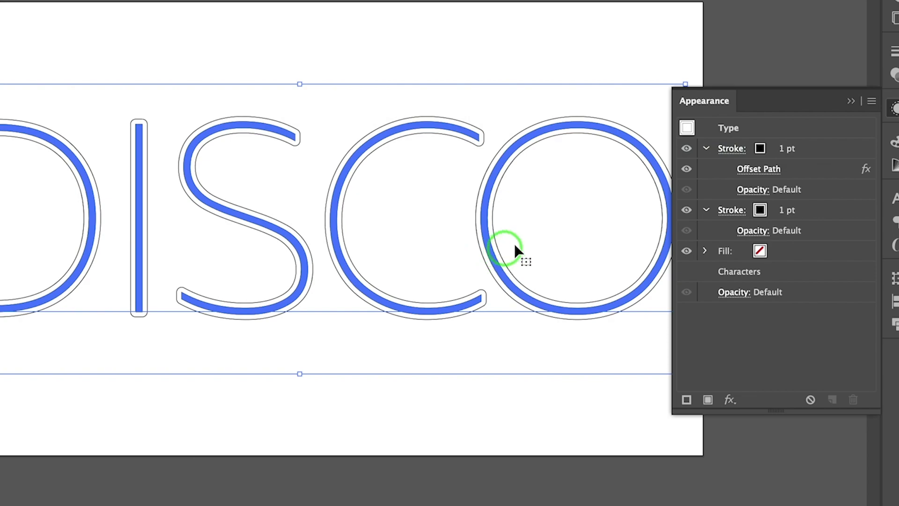
Add a third stroke to the text and give it a 24 px Offset Path effect with round joins
click(686, 399)
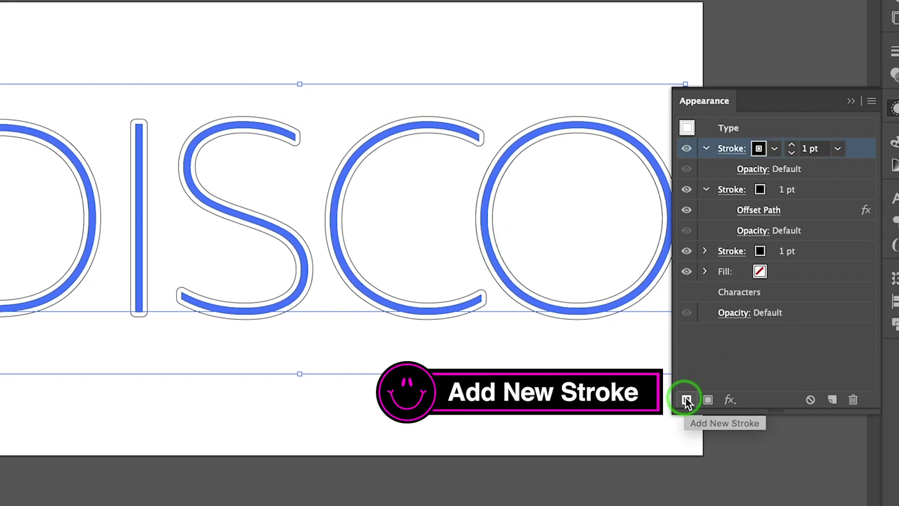
click(730, 401)
mouse_move(758, 290)
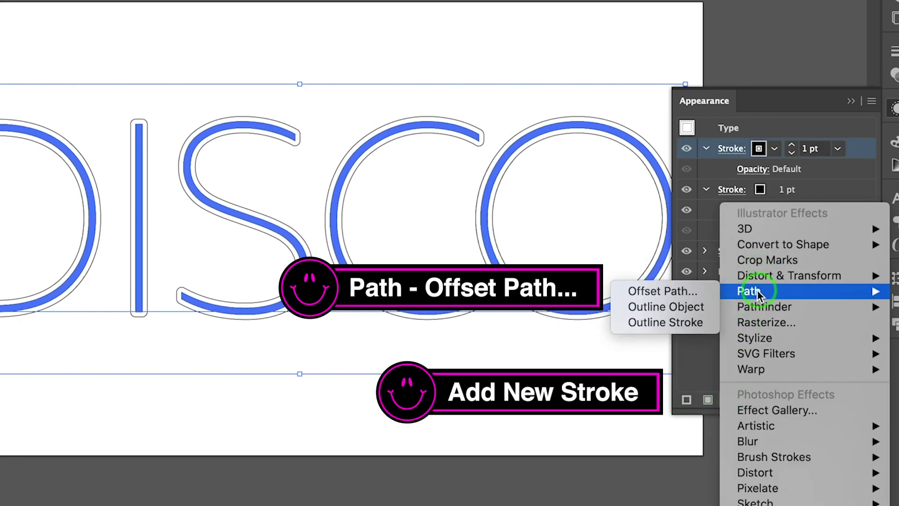
click(696, 293)
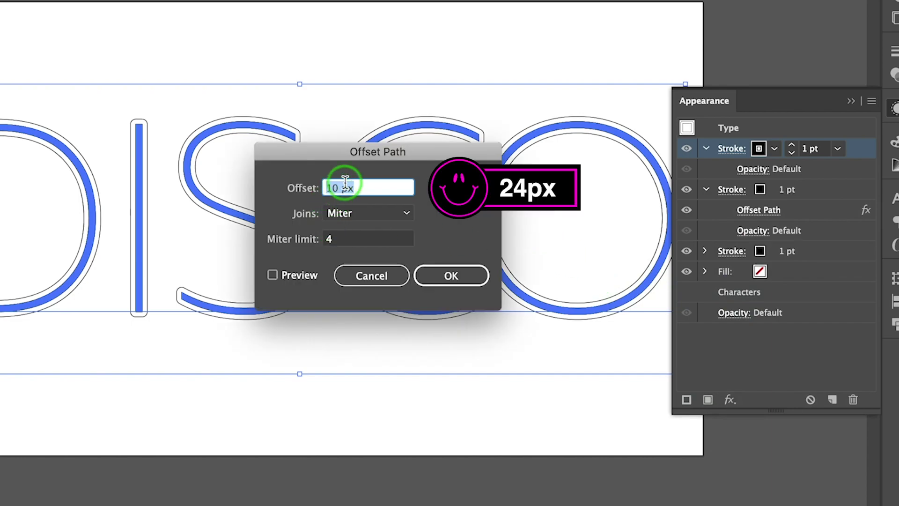
click(339, 186)
drag(340, 187, 301, 189)
text(24)
click(331, 212)
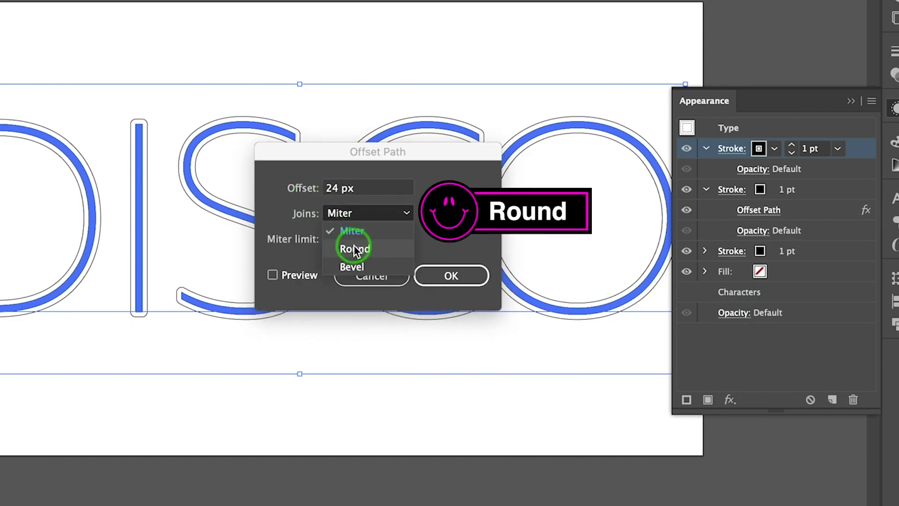
click(355, 249)
click(305, 279)
click(444, 275)
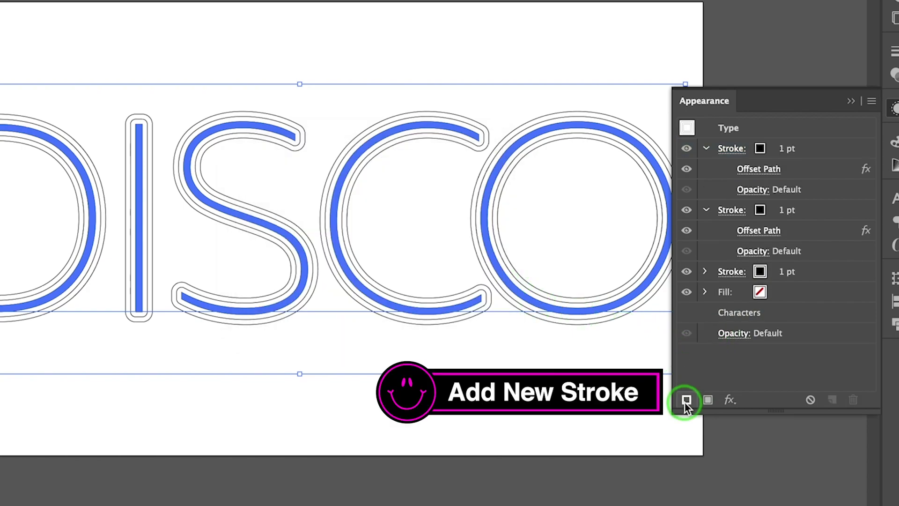
Add a fourth stroke to the text with a 36 px Offset Path effect and round joins
click(707, 401)
click(732, 401)
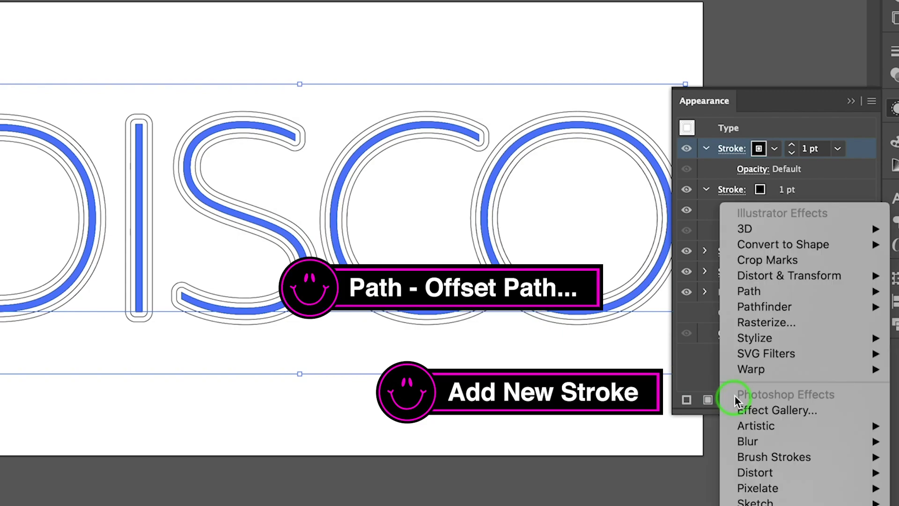
mouse_move(744, 294)
click(655, 291)
text(36)
click(368, 213)
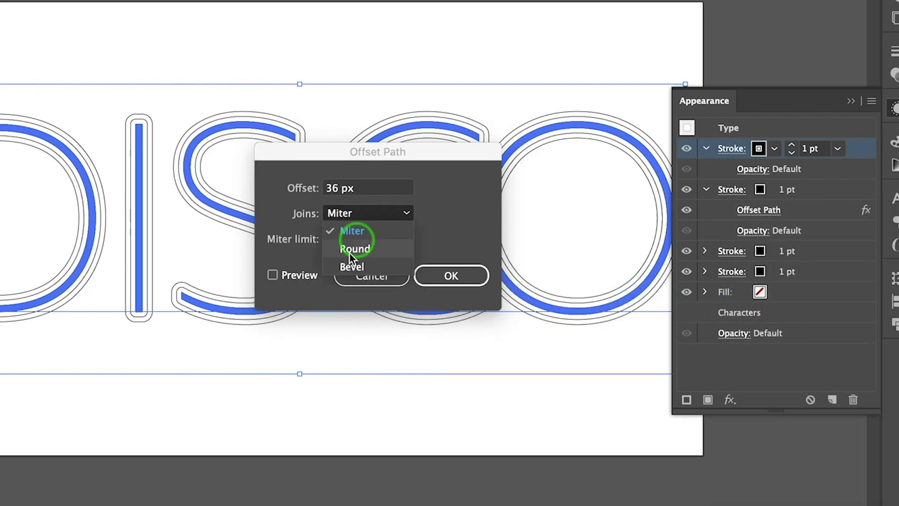
click(353, 249)
click(272, 275)
click(451, 275)
Add a fifth stroke to the text with a 48 px Offset Path effect and round joins
click(686, 399)
click(730, 399)
mouse_move(744, 291)
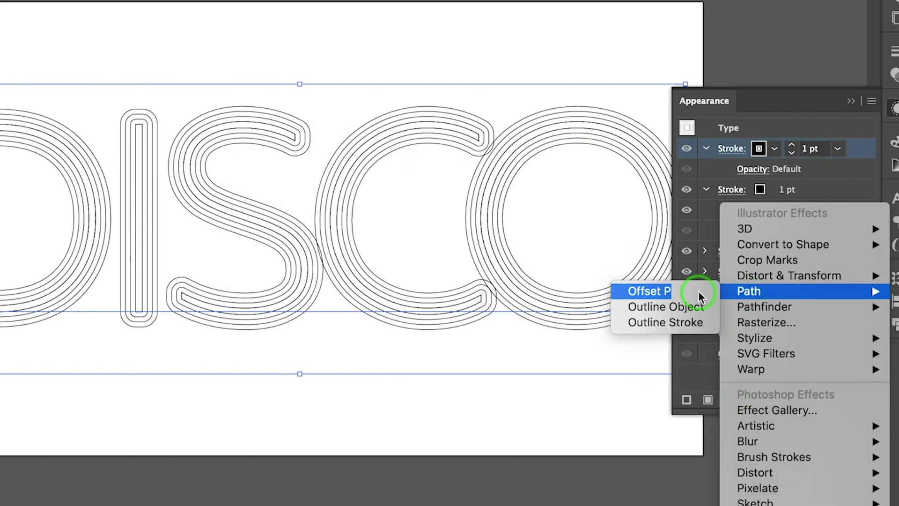
click(679, 292)
text(48)
click(367, 214)
click(360, 248)
click(272, 275)
click(449, 276)
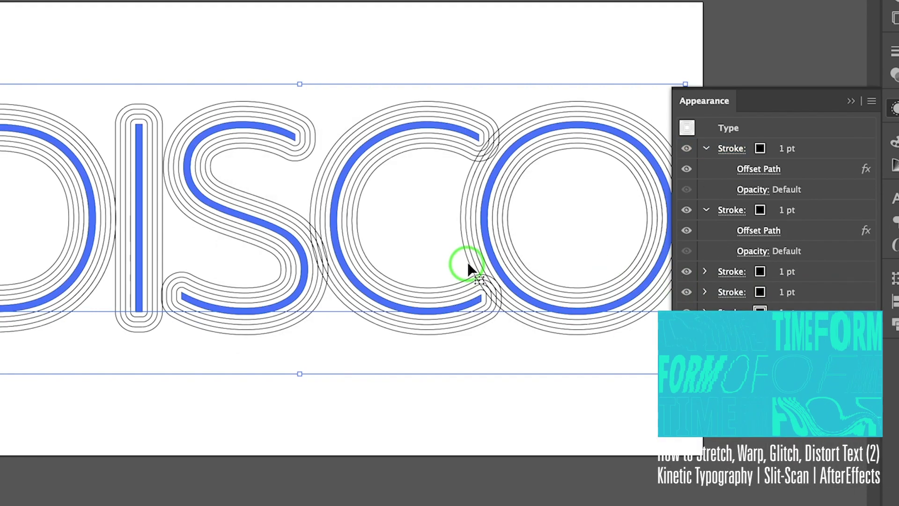
Add a sixth stroke to the text with a 60 px Offset Path effect and round joins
click(729, 400)
mouse_move(749, 293)
click(665, 291)
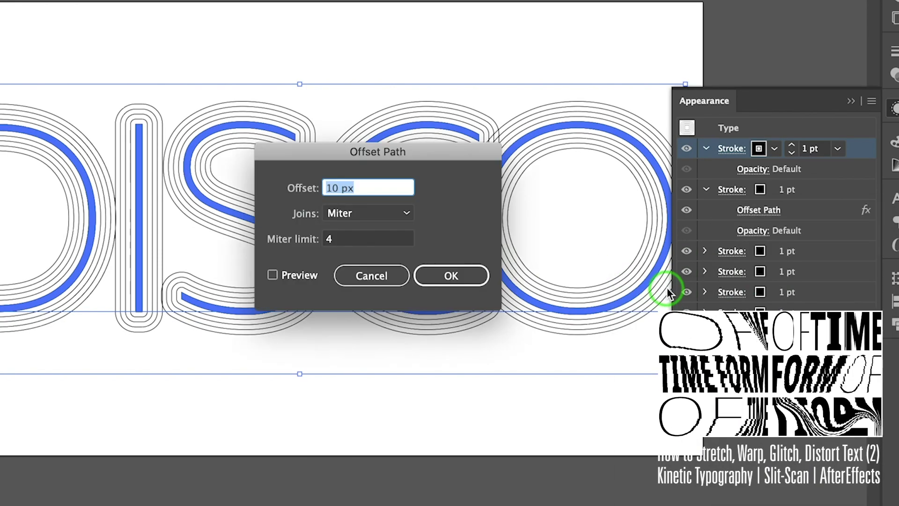
double_click(330, 187)
text(60)
click(367, 213)
click(353, 248)
click(272, 275)
click(452, 276)
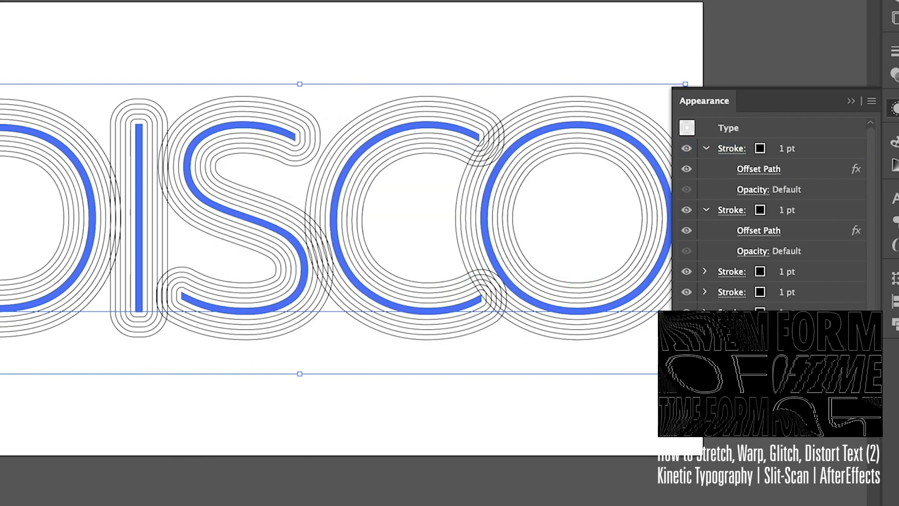
Add a seventh stroke to the text with a 72 px Offset Path effect and round joins
click(729, 401)
mouse_move(744, 290)
click(624, 295)
text(84)
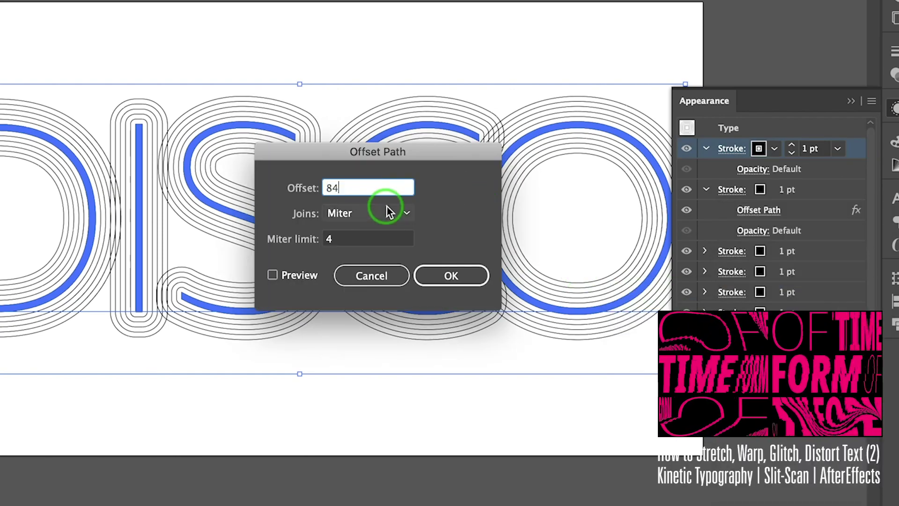
click(377, 213)
click(353, 248)
click(287, 275)
drag(340, 188, 313, 190)
text(72)
click(369, 241)
click(452, 275)
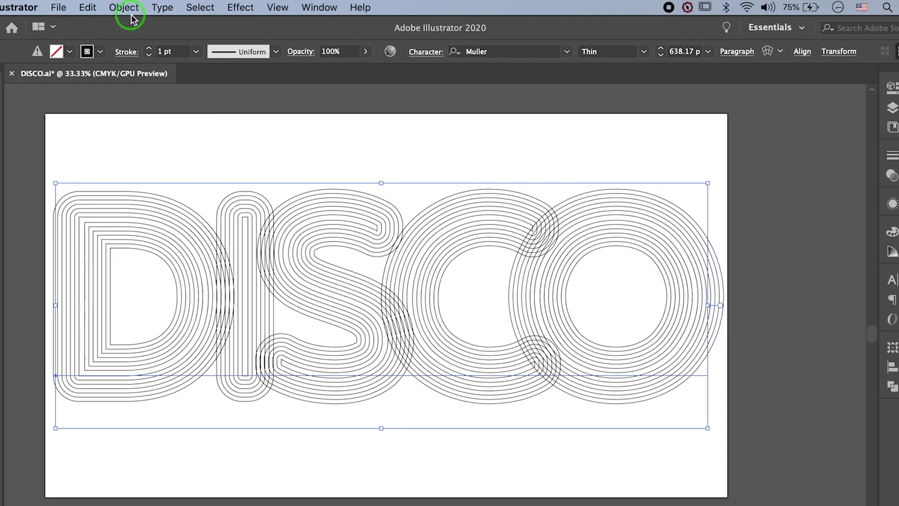
Expand the appearance of the multi-stroke DISCO text and ungroup the result
click(172, 7)
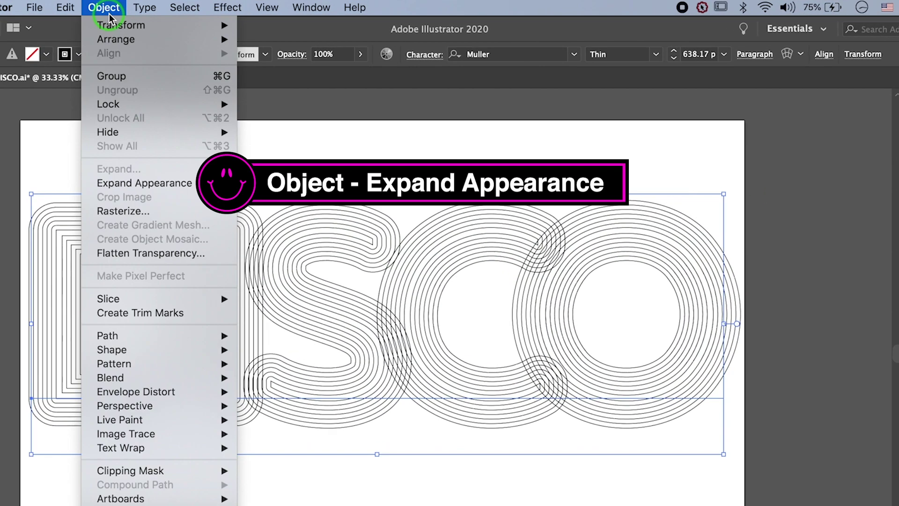
click(129, 182)
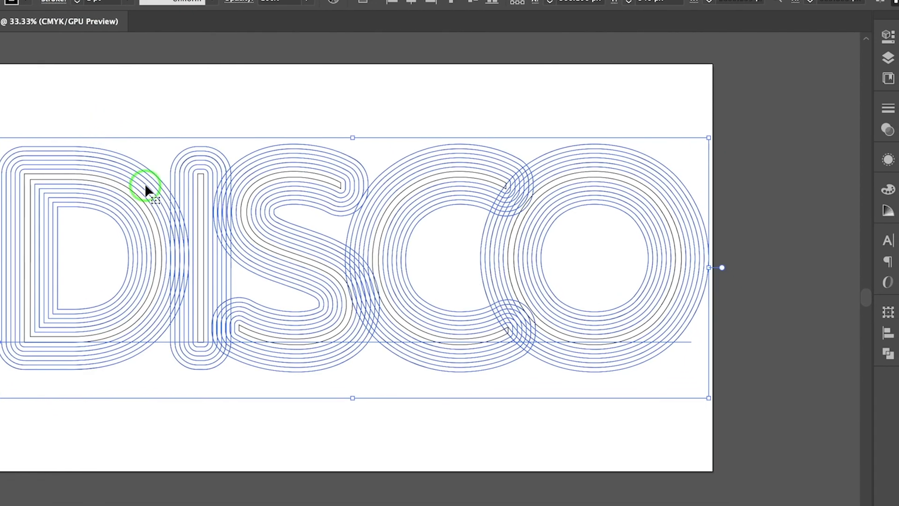
right_click(502, 331)
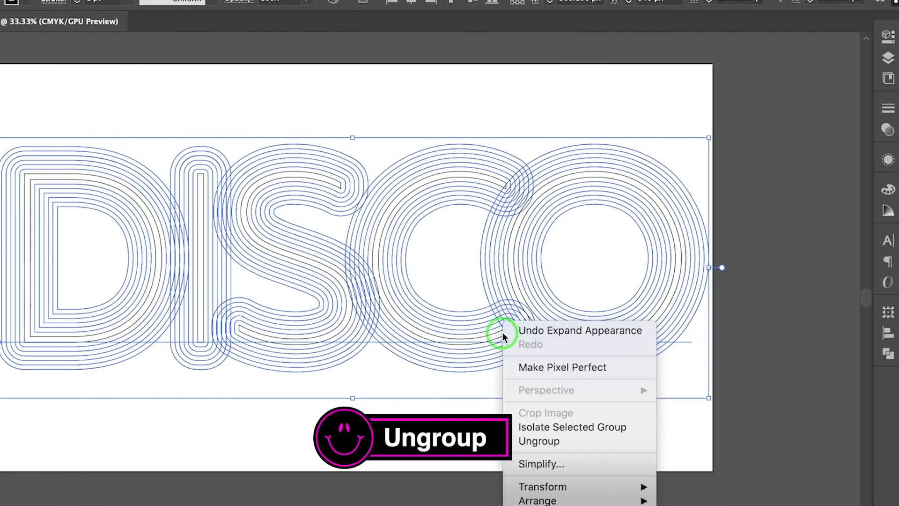
click(536, 445)
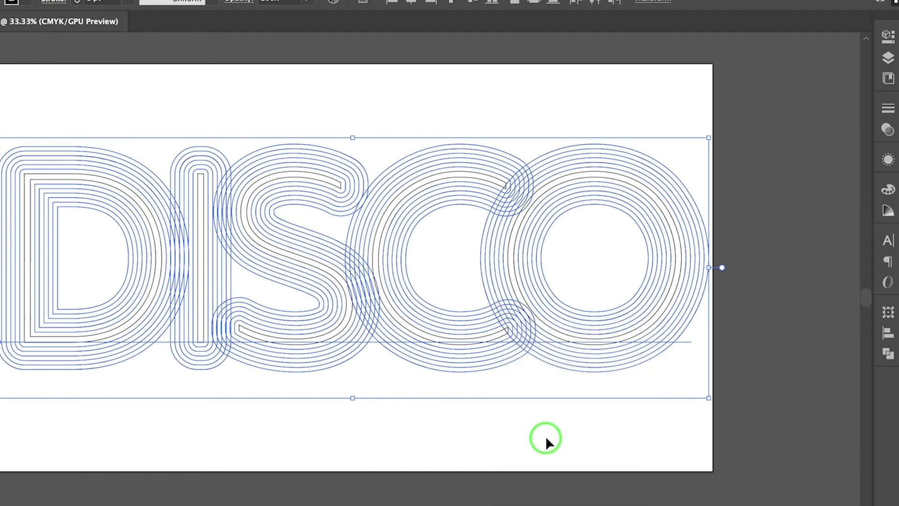
Convert the remaining live DISCO text to outlines and deselect it
right_click(561, 333)
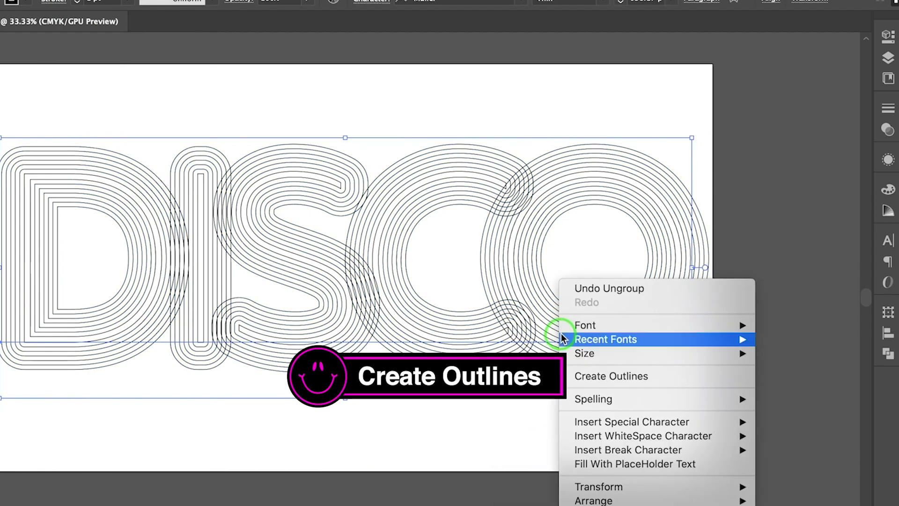
click(592, 379)
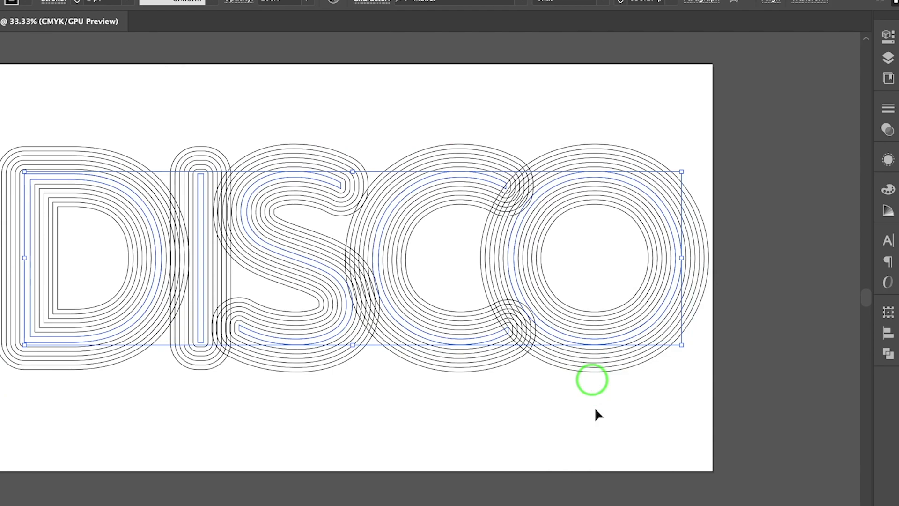
click(611, 404)
scroll(674, 357, up, 2)
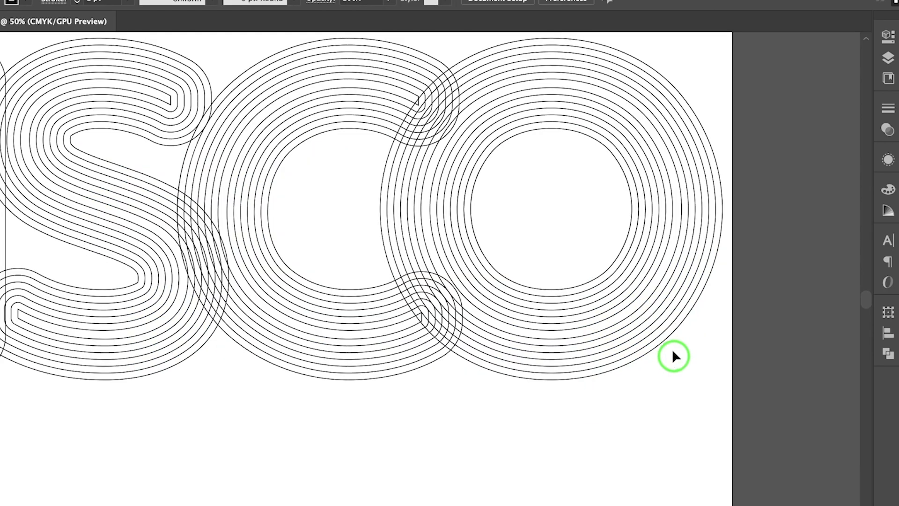
Show the Libraries panel and add every other outline of the DISCO lettering, starting with the outermost, to the GRAPHIC DISCO library
drag(678, 384, 686, 420)
click(218, 10)
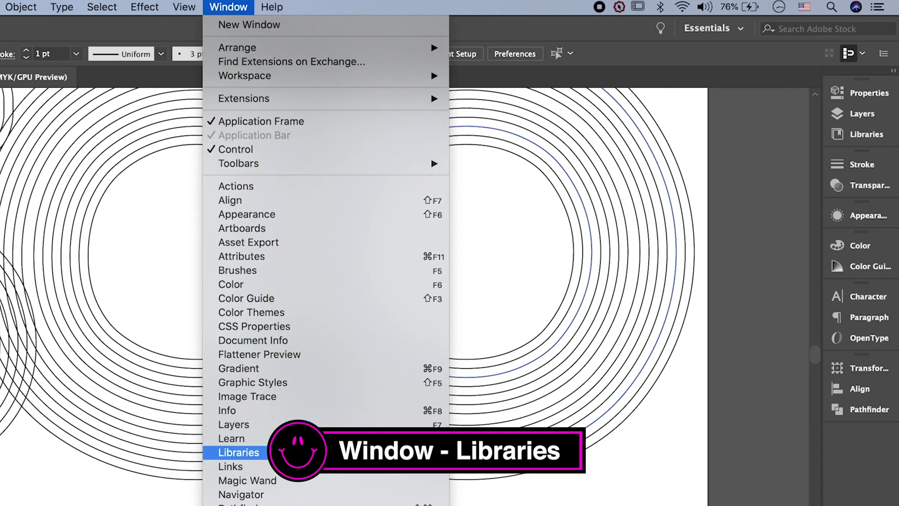
click(283, 449)
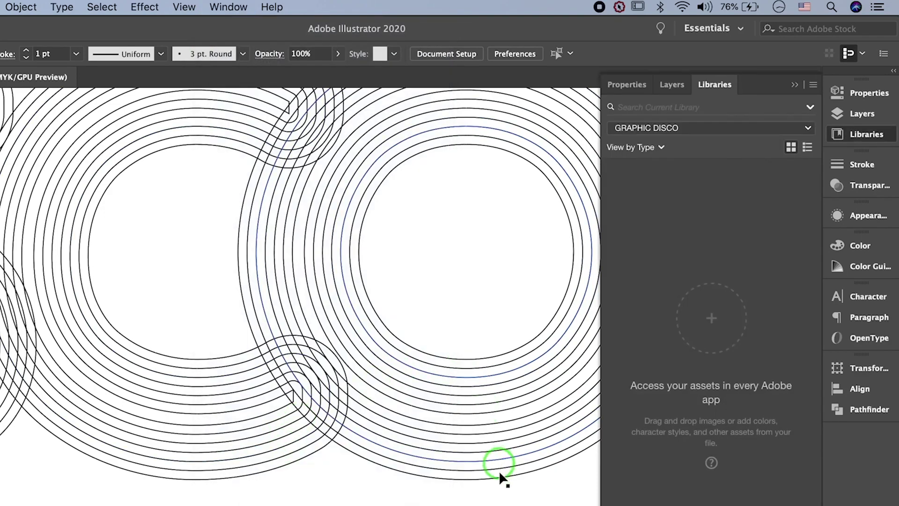
click(498, 473)
shift+click(496, 461)
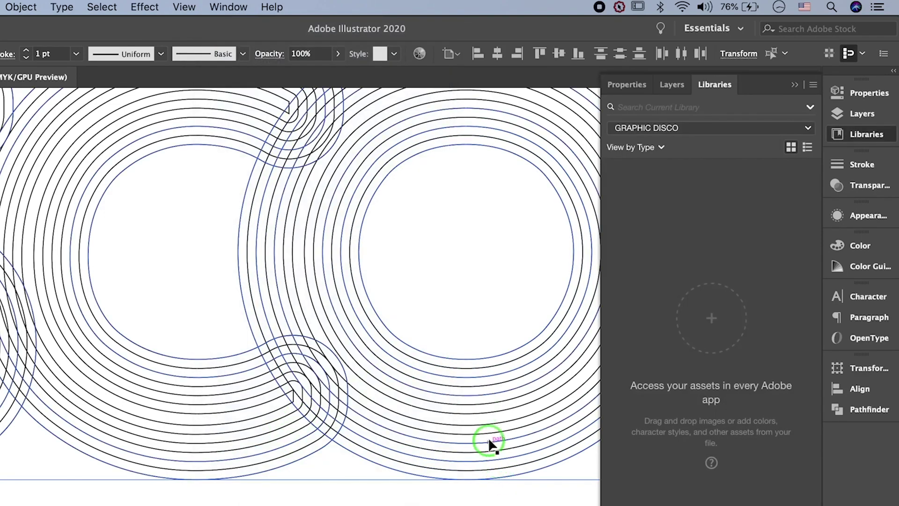
shift+click(490, 441)
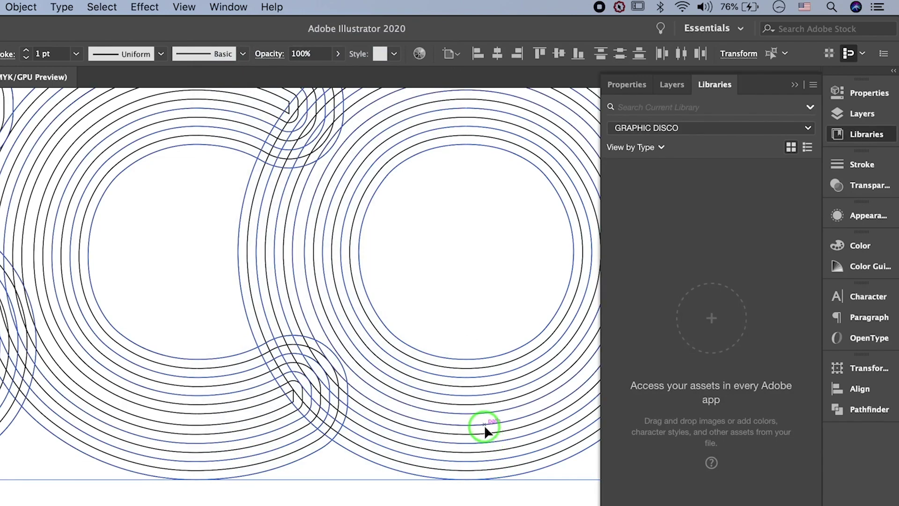
drag(663, 408, 694, 362)
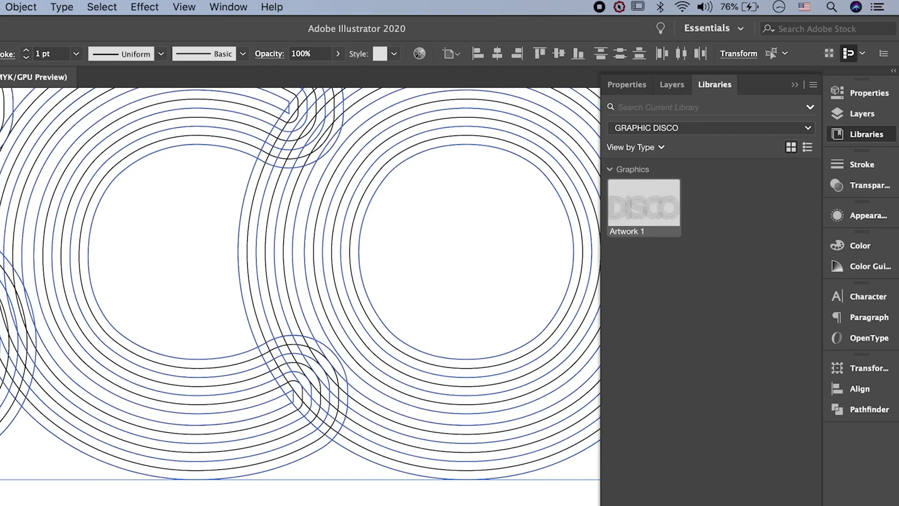
Add the remaining alternate outlines to the GRAPHIC DISCO library as a second graphic and clear the selection
drag(452, 324, 452, 323)
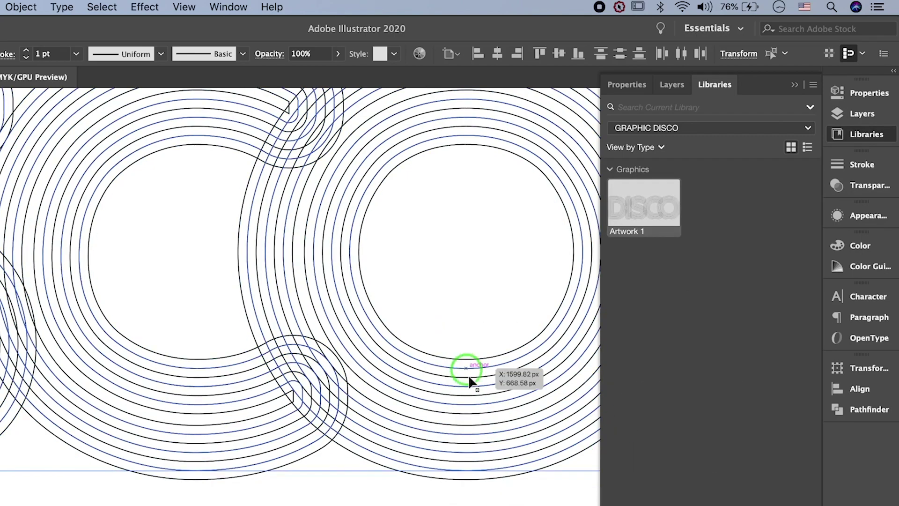
drag(471, 385, 690, 302)
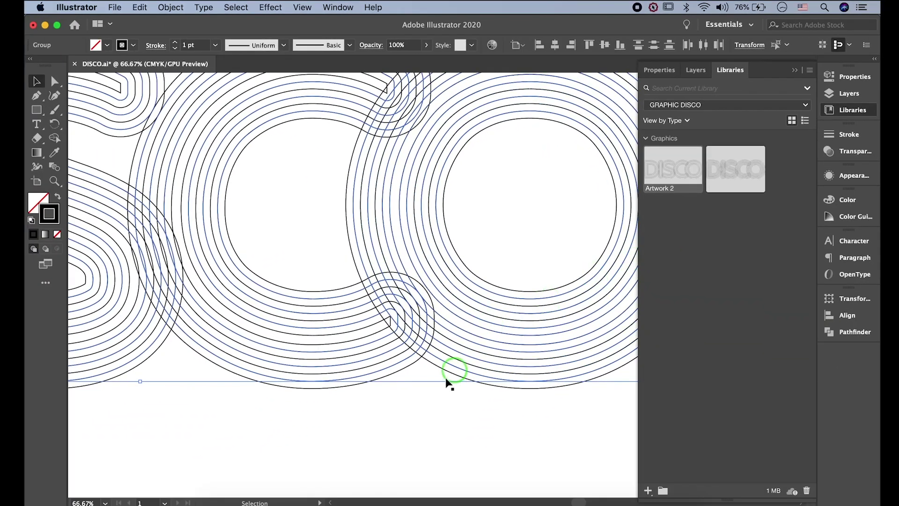
click(421, 402)
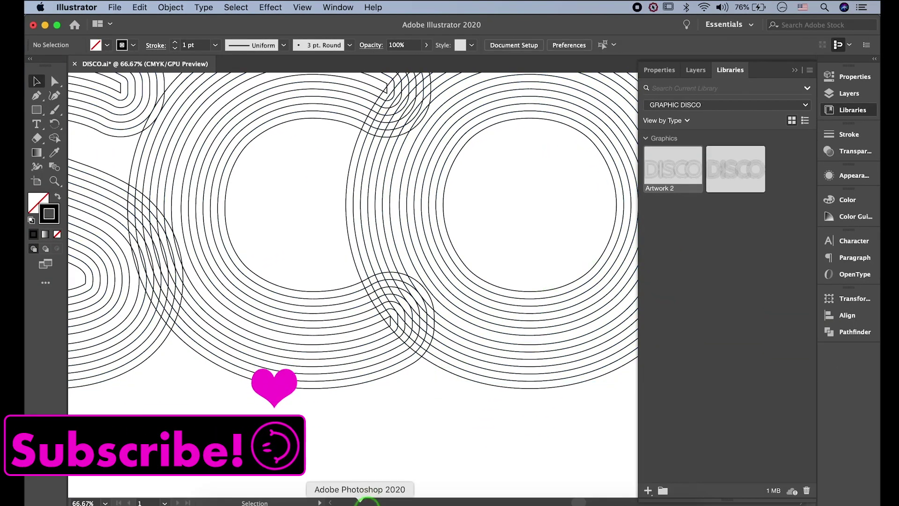
Switch to Photoshop and place library graphics Artwork 2 and Artwork 1 on the black canvas, with Artwork 1 on top
click(359, 504)
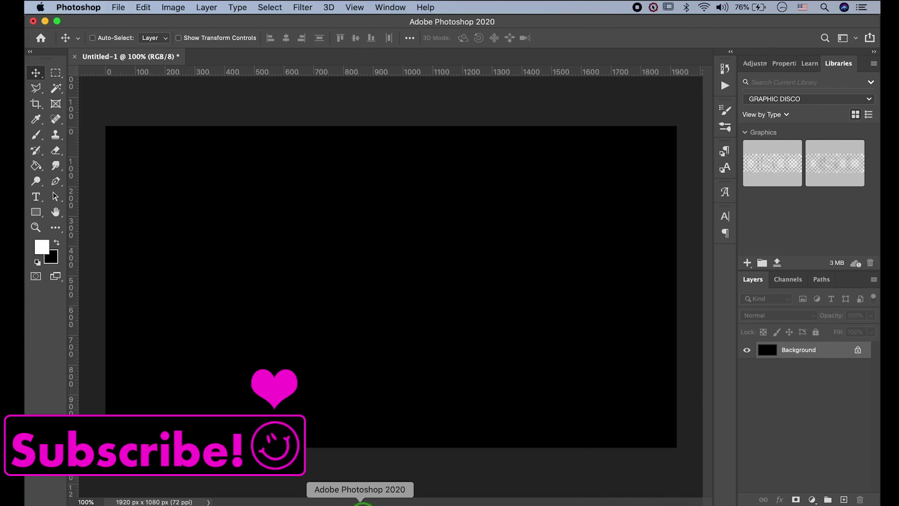
click(382, 7)
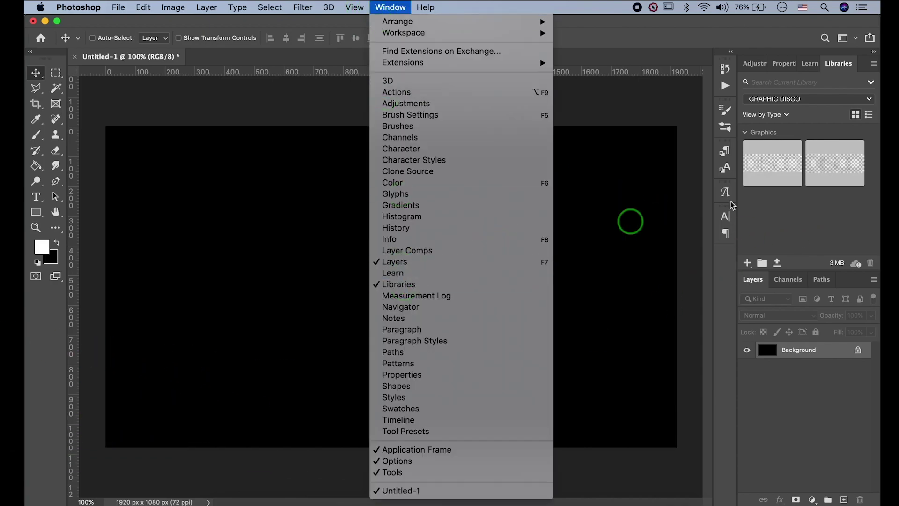
click(781, 208)
drag(772, 170, 419, 296)
key(Return)
drag(824, 162, 410, 293)
key(Return)
scroll(554, 327, up, 5)
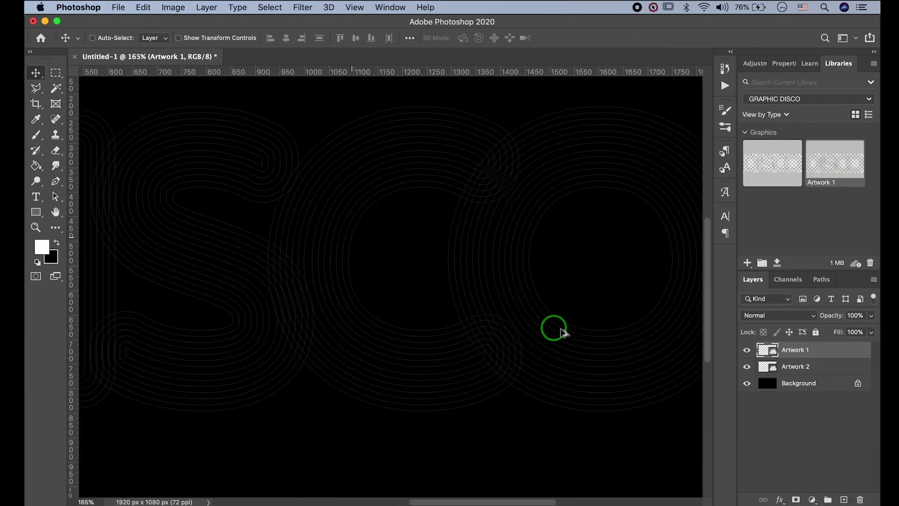
Apply a Bevel & Emboss layer style to the Artwork 2 layer using the Outer Bevel style
right_click(790, 366)
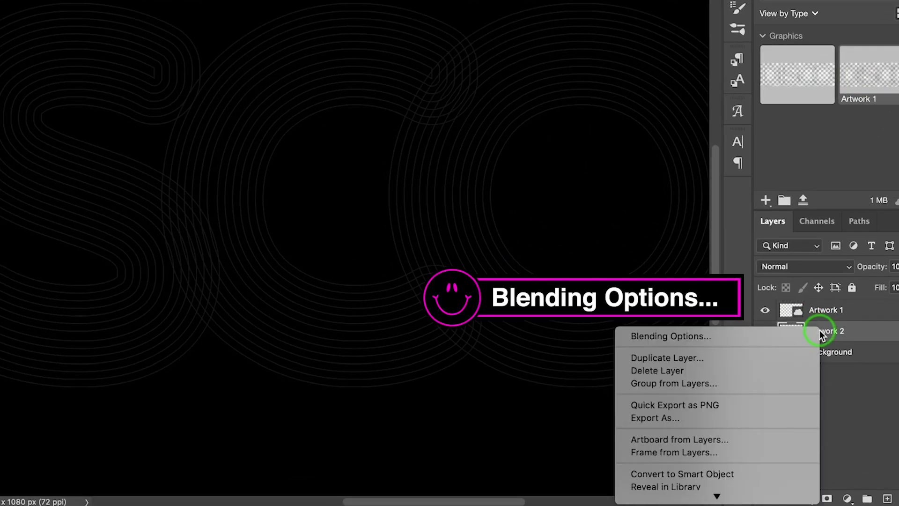
click(777, 336)
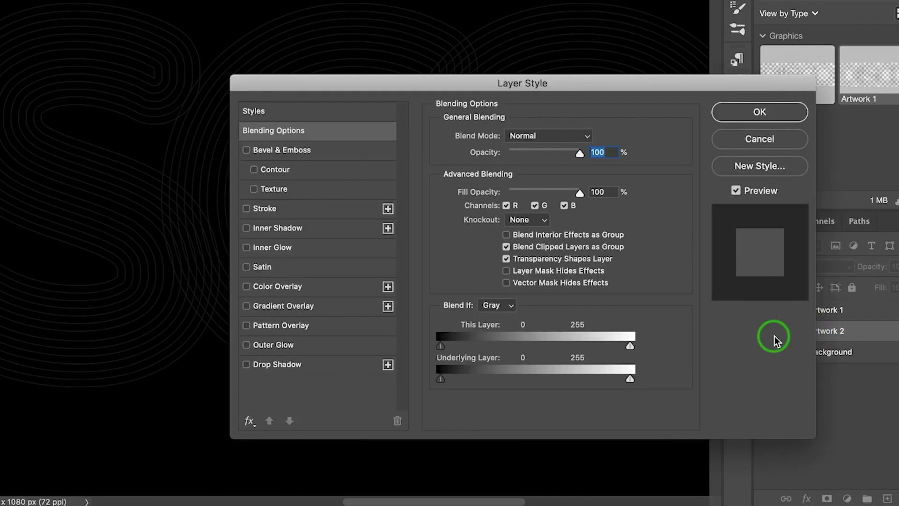
drag(410, 83, 499, 32)
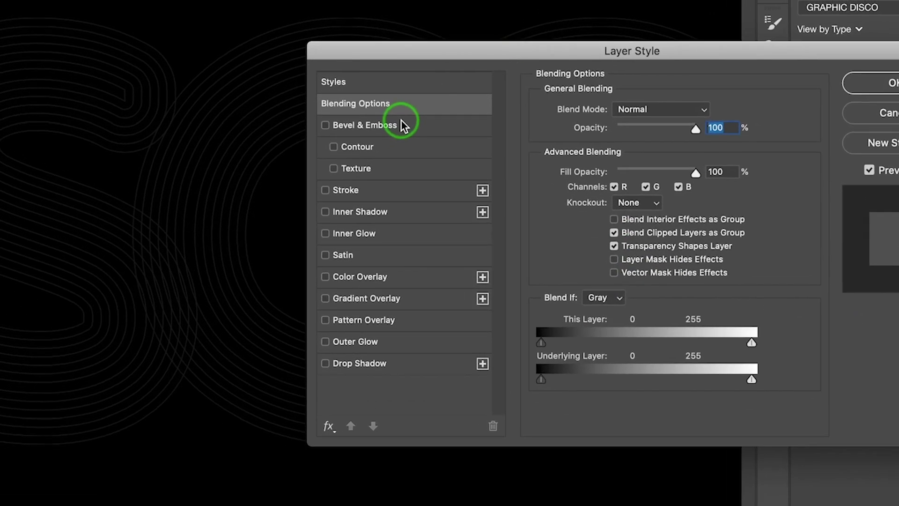
click(328, 125)
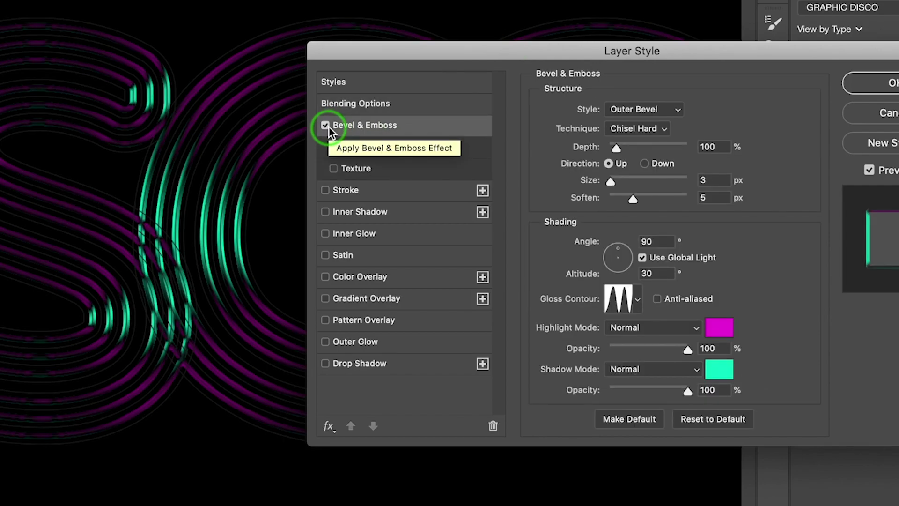
click(665, 109)
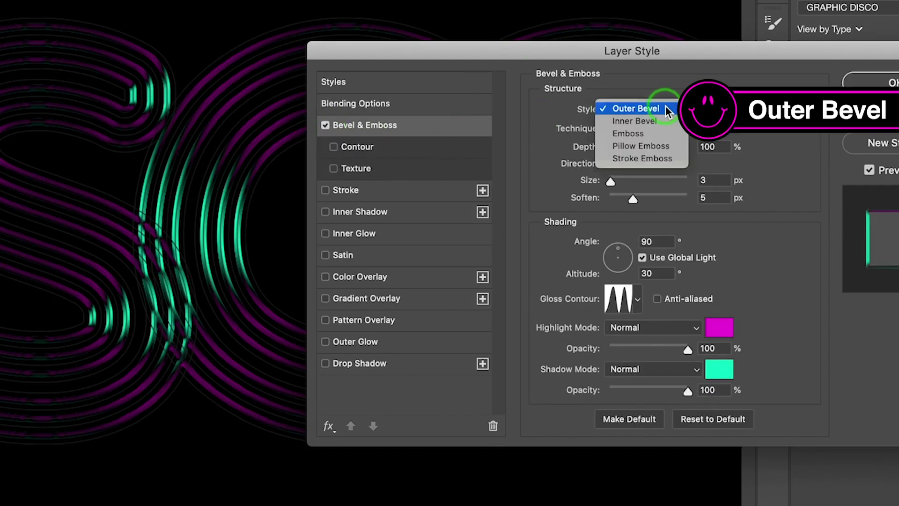
click(665, 108)
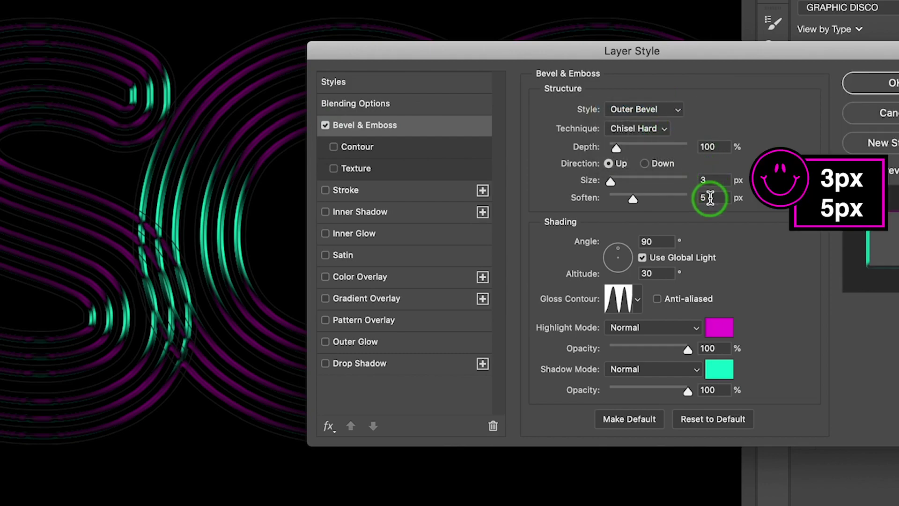
Set the bevel's shading angle to 60° and choose the double-peaked gloss contour
double_click(658, 241)
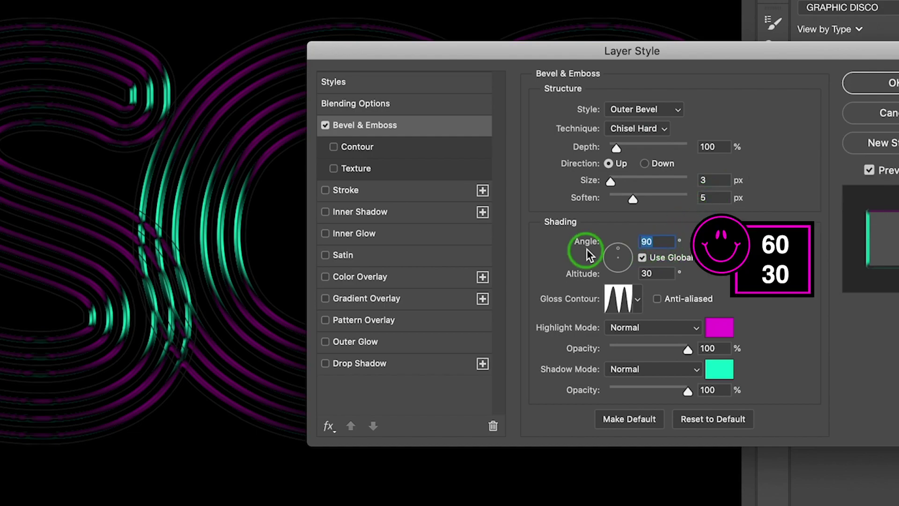
text(6)
click(666, 244)
click(635, 305)
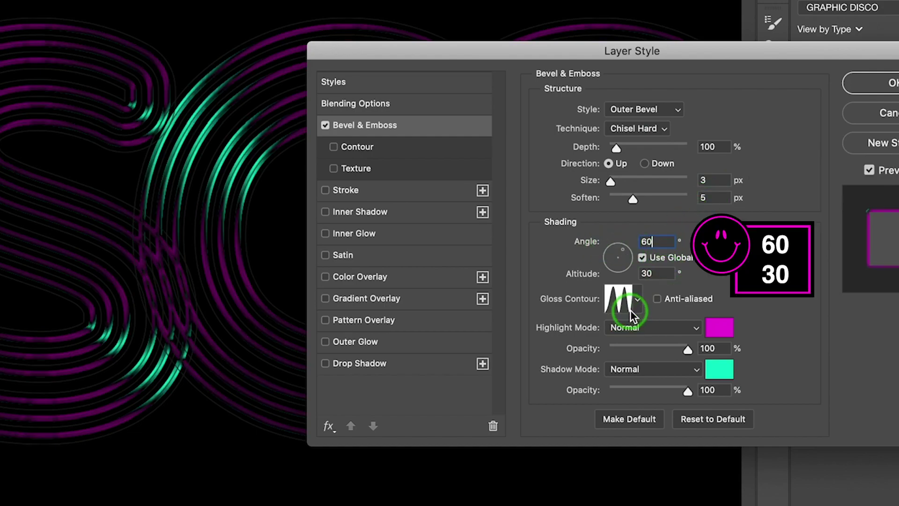
click(592, 367)
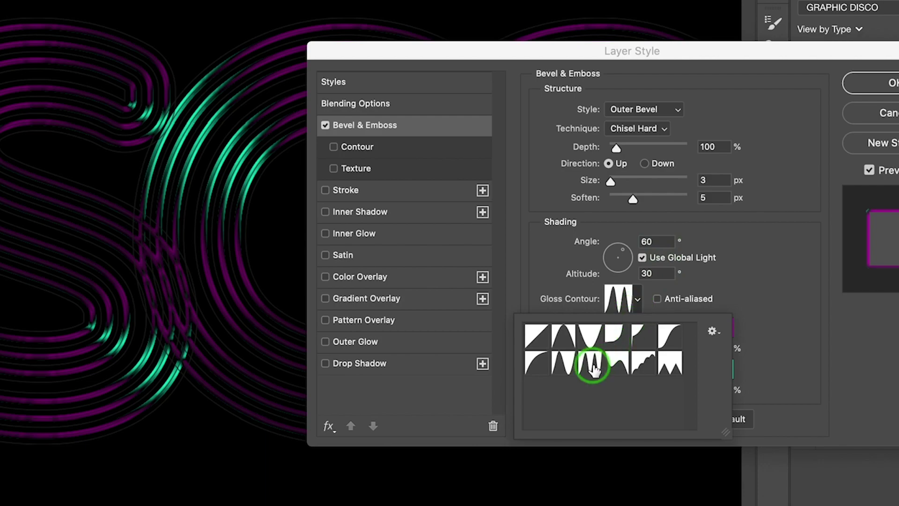
click(645, 296)
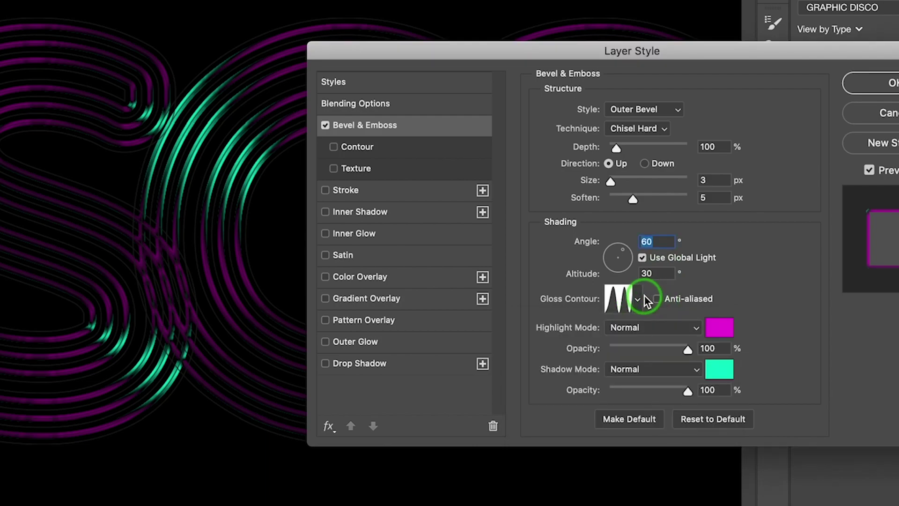
Change the bevel's highlight colour to bright green and apply the layer style to Artwork 2
click(721, 333)
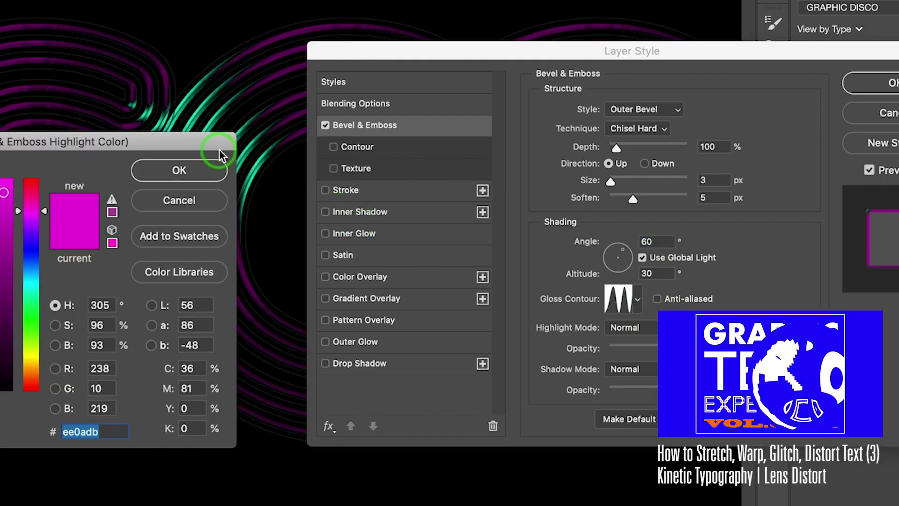
drag(220, 149, 535, 207)
drag(347, 363, 349, 394)
click(476, 228)
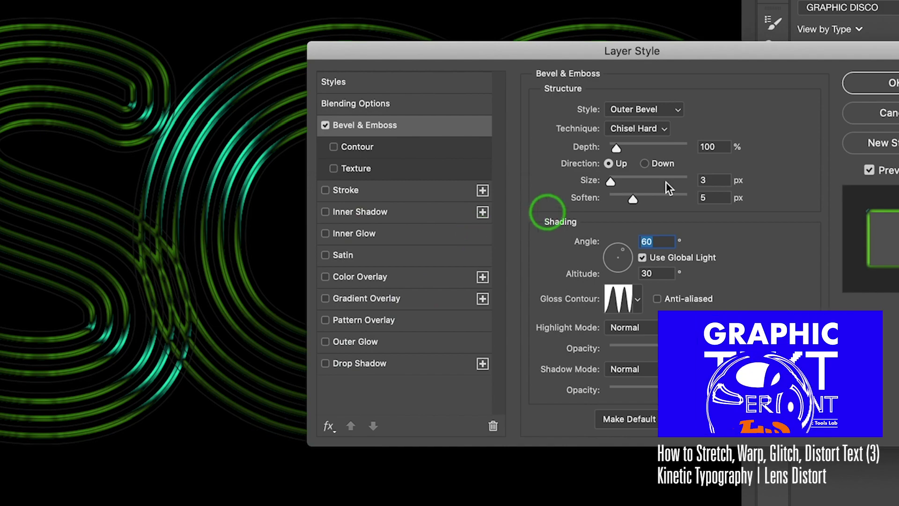
click(889, 85)
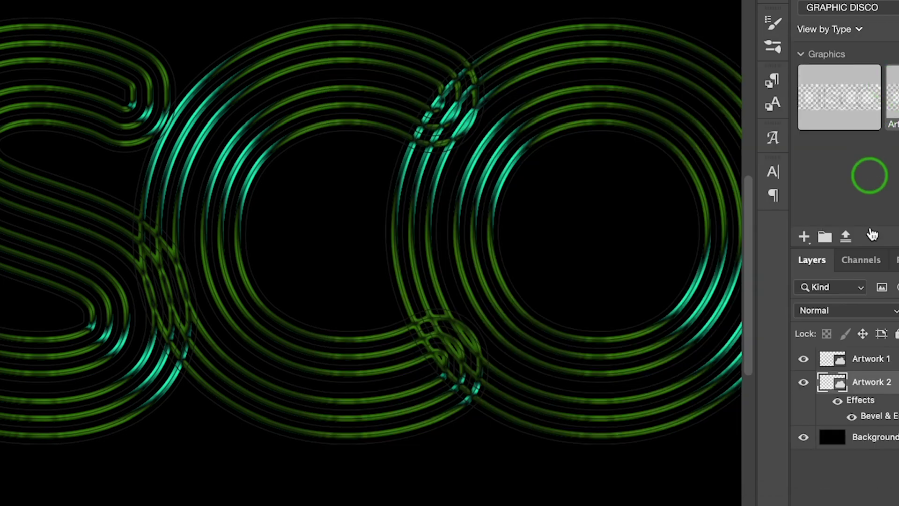
Enable Bevel & Emboss on the Artwork 1 layer and set its highlight colour to magenta
right_click(869, 367)
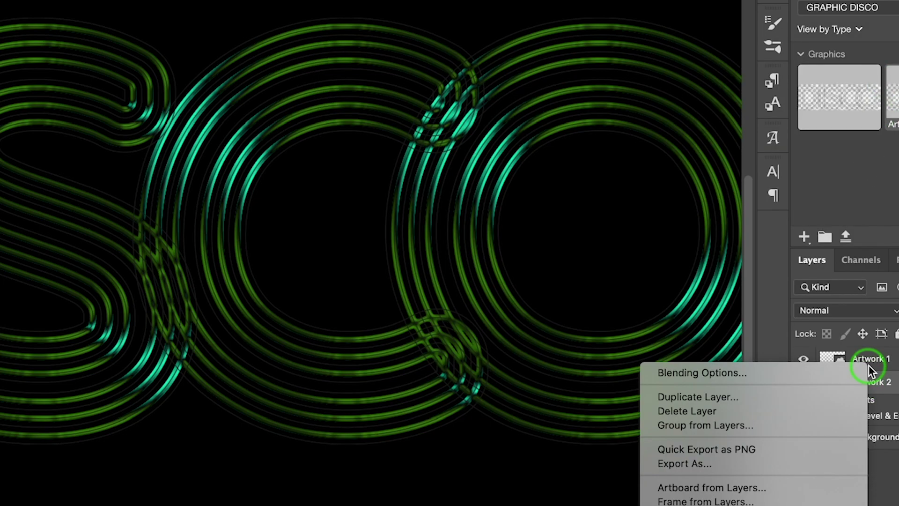
click(819, 372)
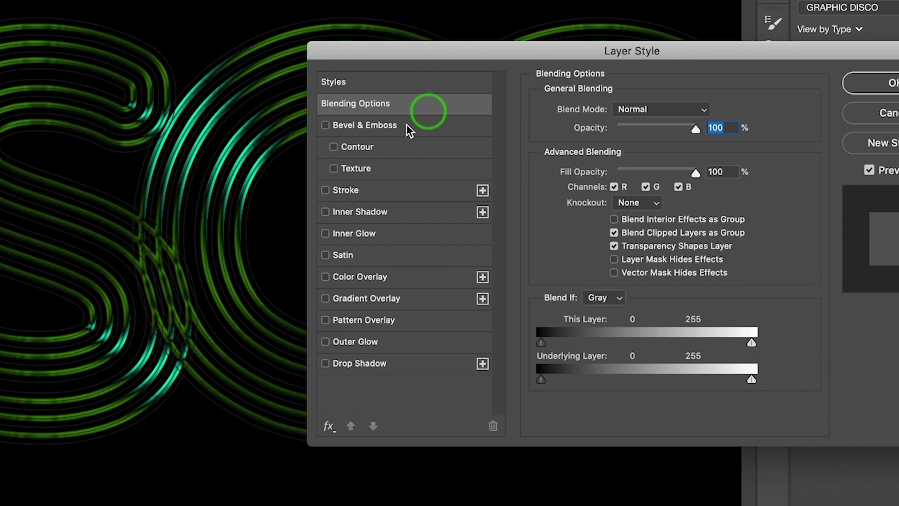
click(395, 129)
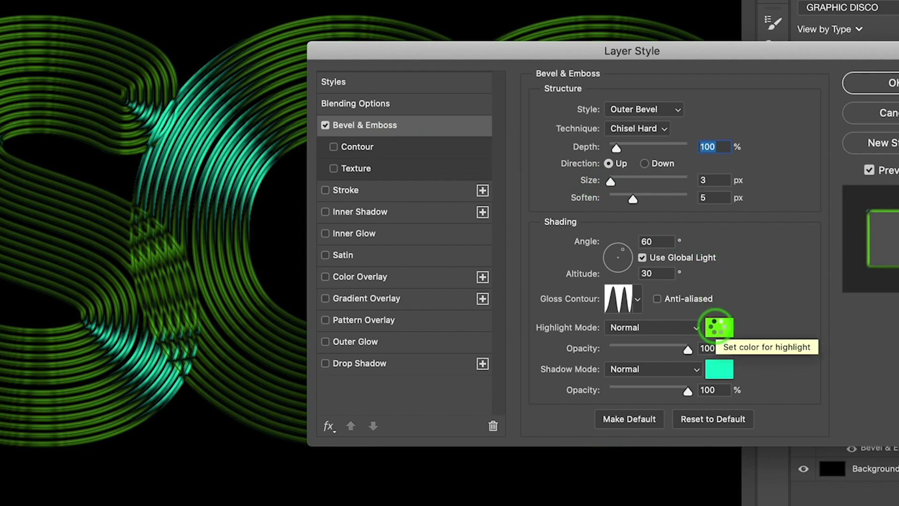
click(717, 328)
drag(347, 280, 353, 268)
click(494, 229)
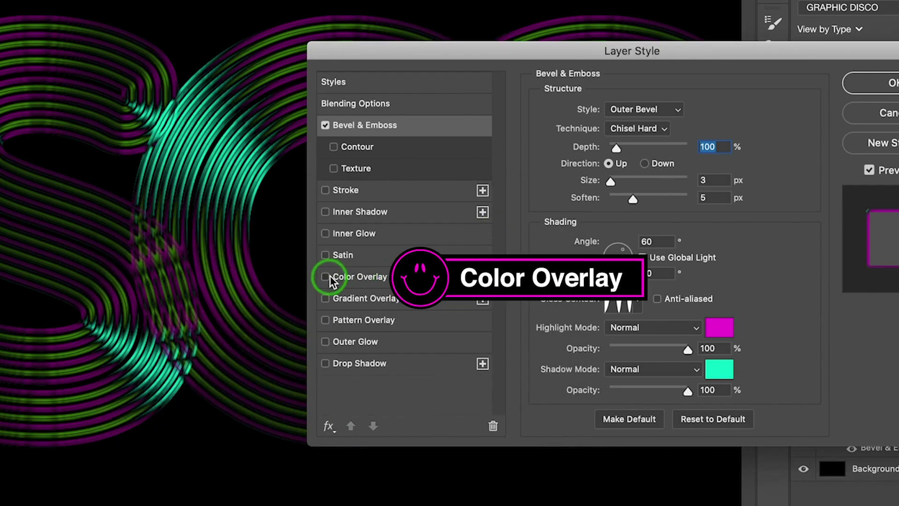
Add a light grey #c0c0c0 Color Overlay to Artwork 1 and apply its layer style
click(371, 279)
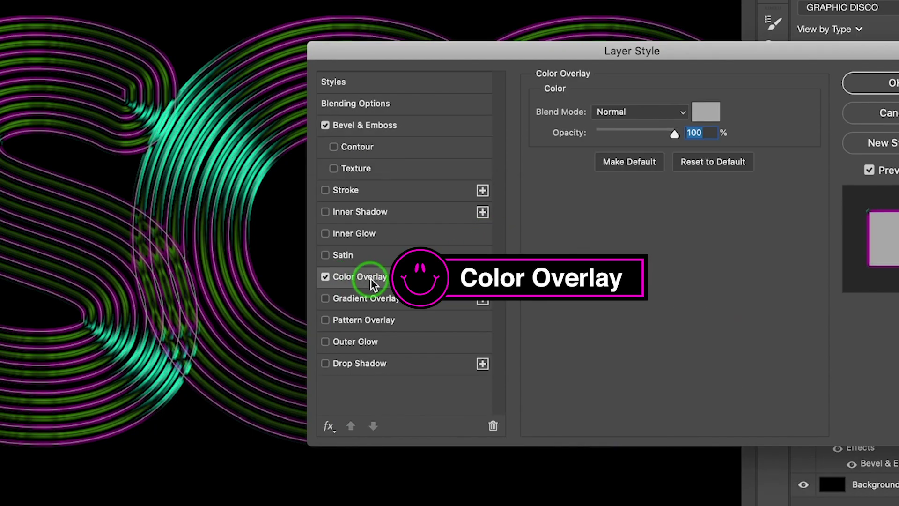
click(698, 115)
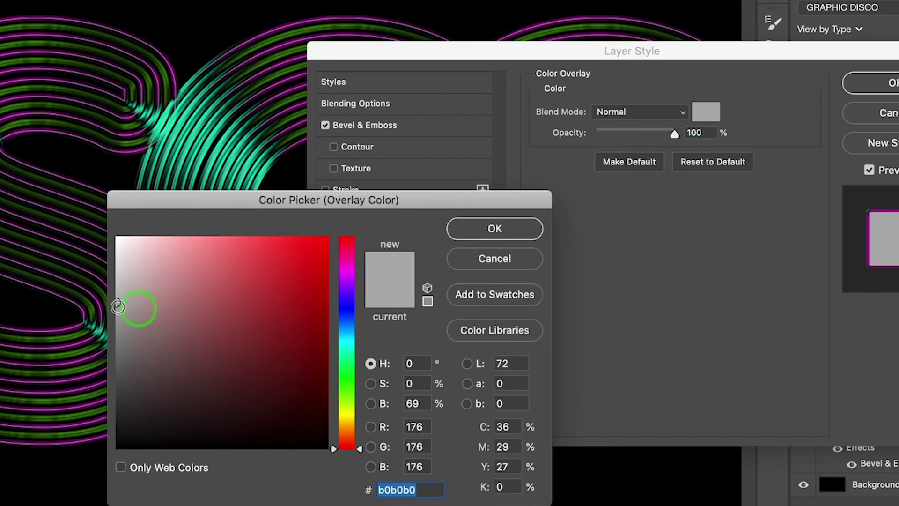
click(97, 289)
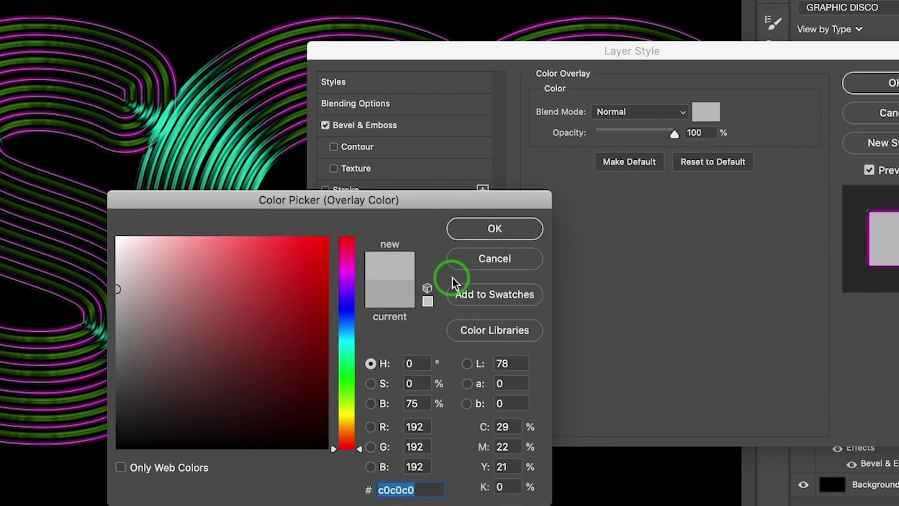
click(480, 236)
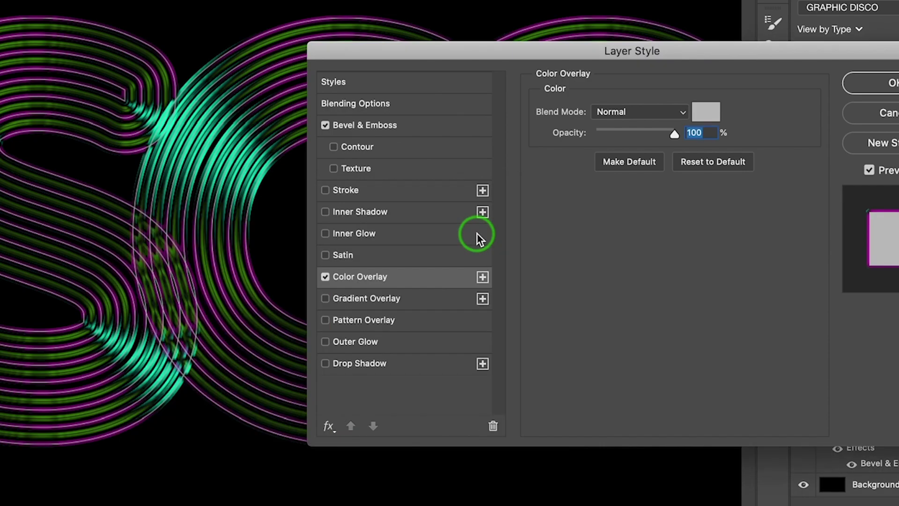
click(891, 83)
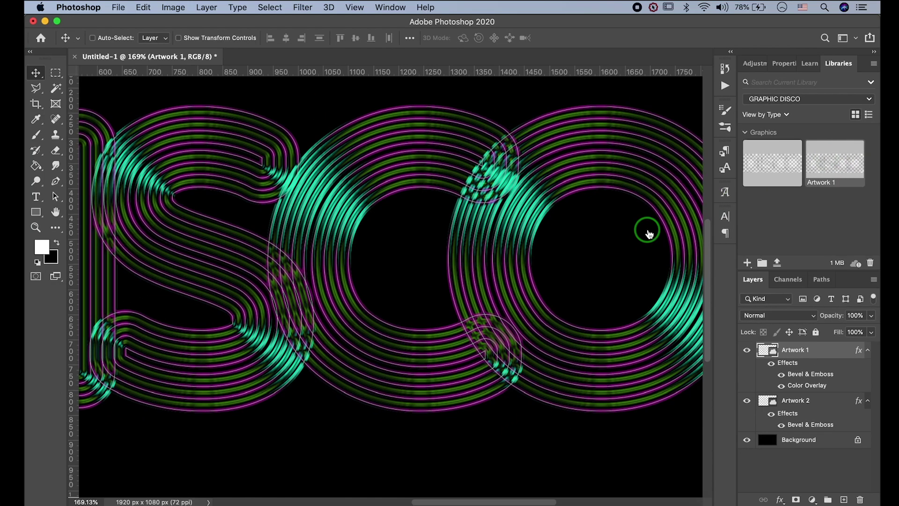
Change the shadow colour of Artwork 2's Bevel & Emboss to purple #9707f2 and apply the layer style
key(super+0)
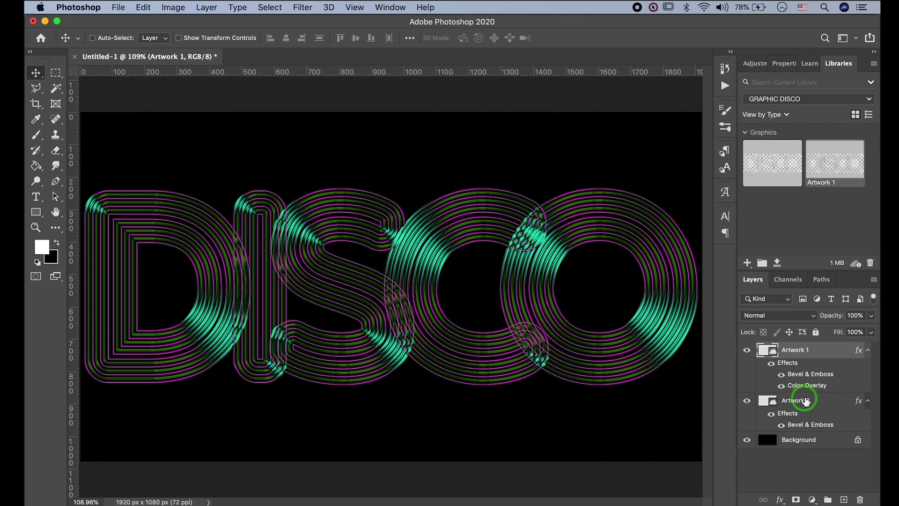
click(805, 401)
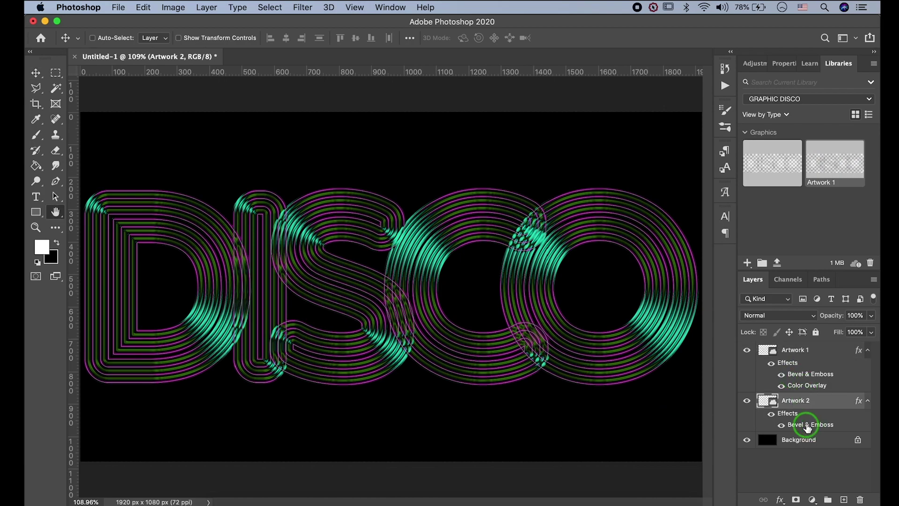
double_click(807, 424)
click(687, 357)
drag(420, 344, 420, 297)
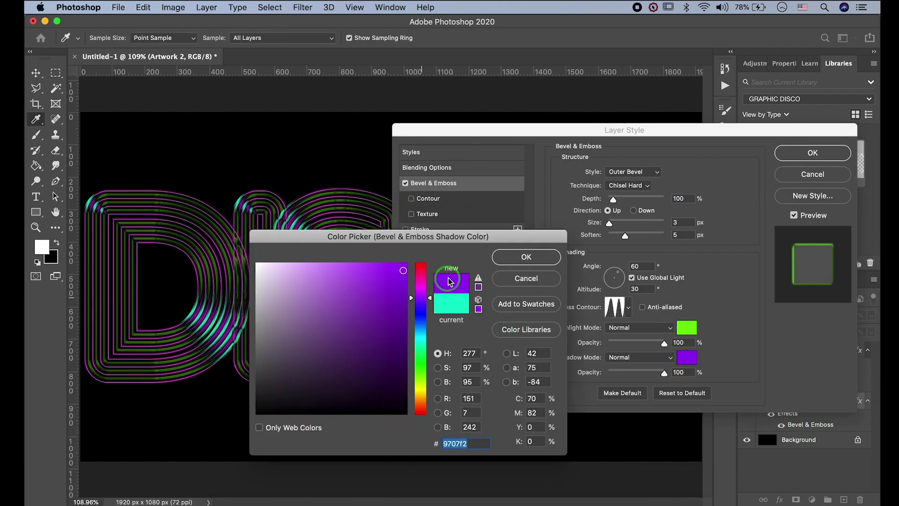
click(526, 257)
click(797, 153)
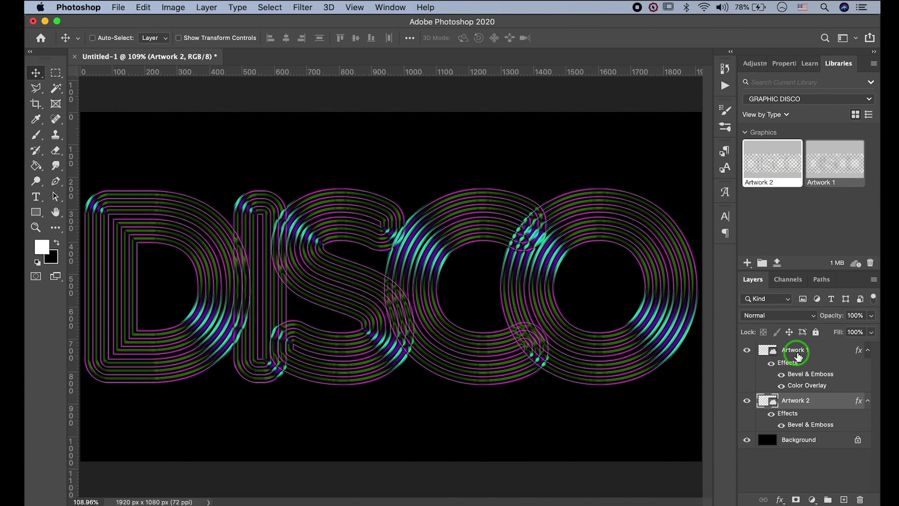
Save the Artwork 1 and Artwork 2 layers together as a graphic in the GRAPHIC DISCO library and switch to After Effects
shift+click(796, 351)
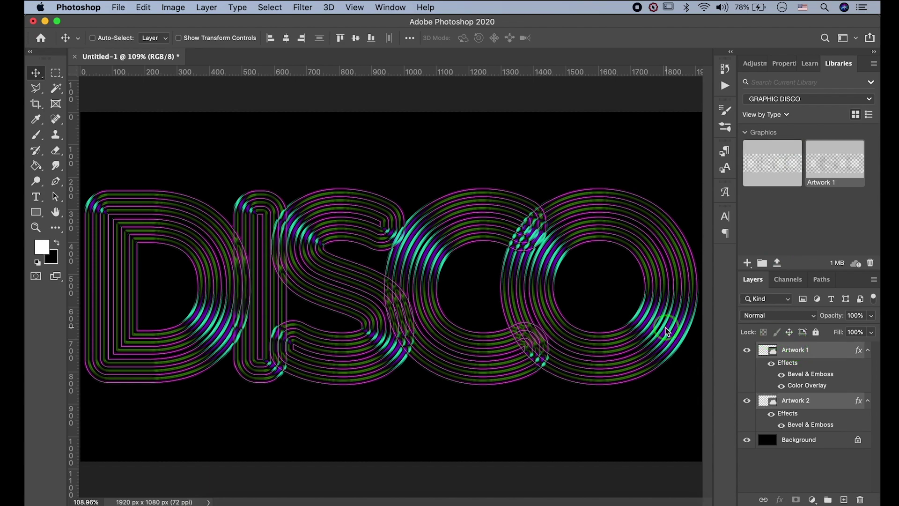
drag(669, 333, 787, 223)
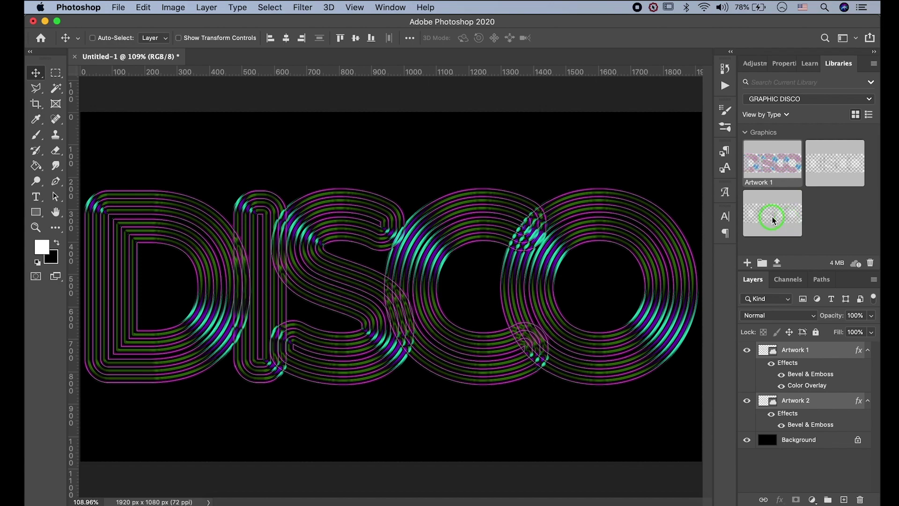
click(451, 485)
click(554, 369)
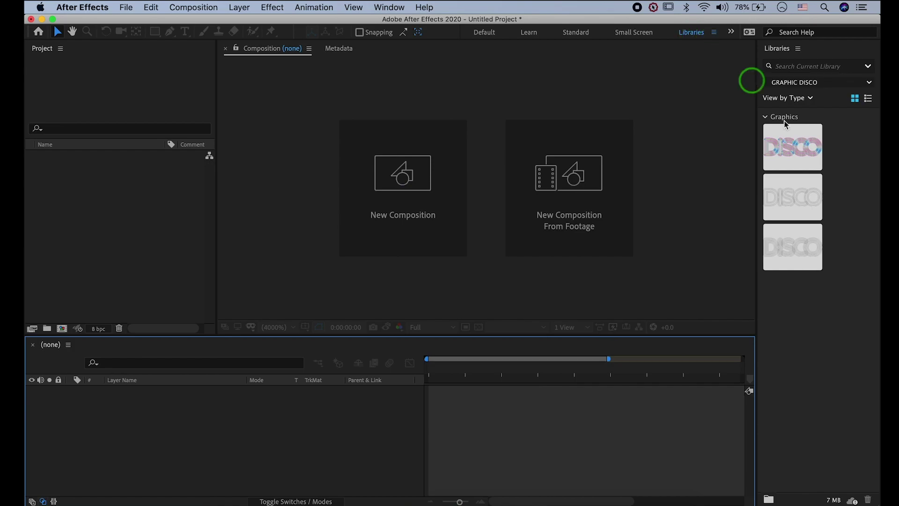
Create a 1920 x 1080 px composition with a medium red #C15757 background
click(427, 172)
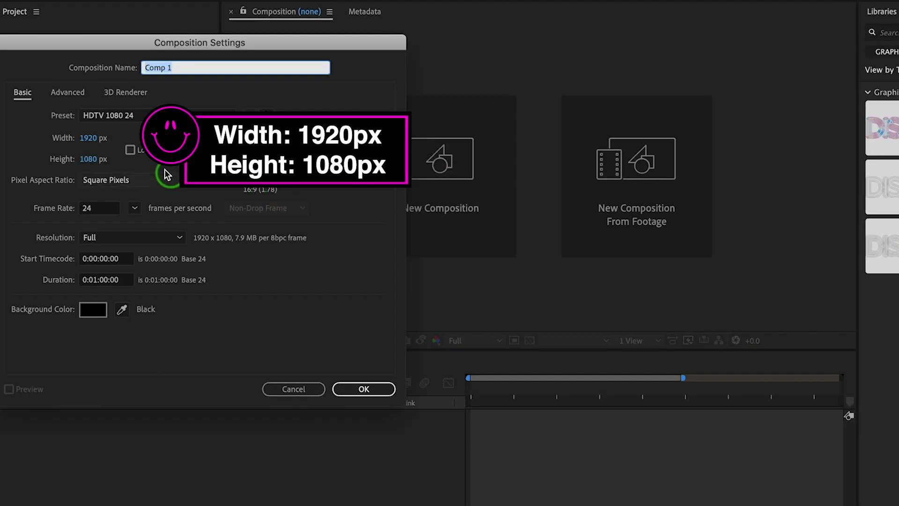
click(102, 311)
drag(154, 146, 115, 110)
click(319, 65)
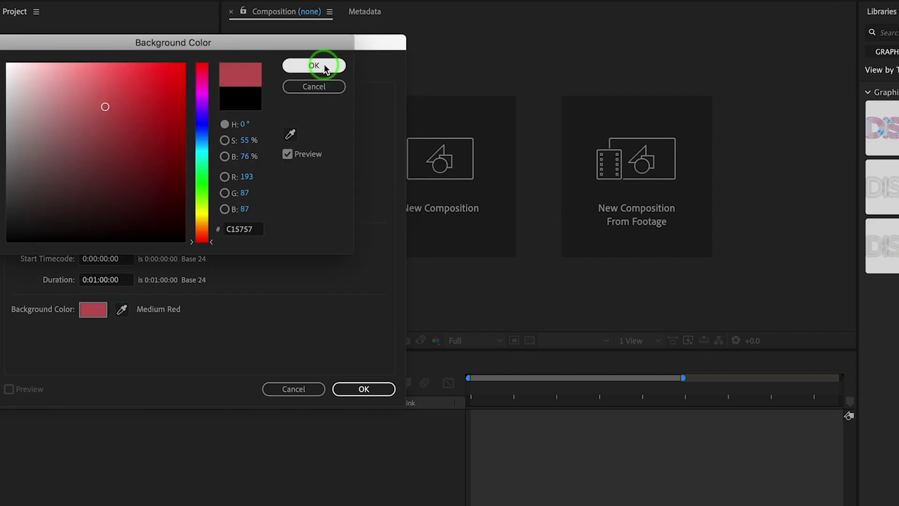
click(370, 388)
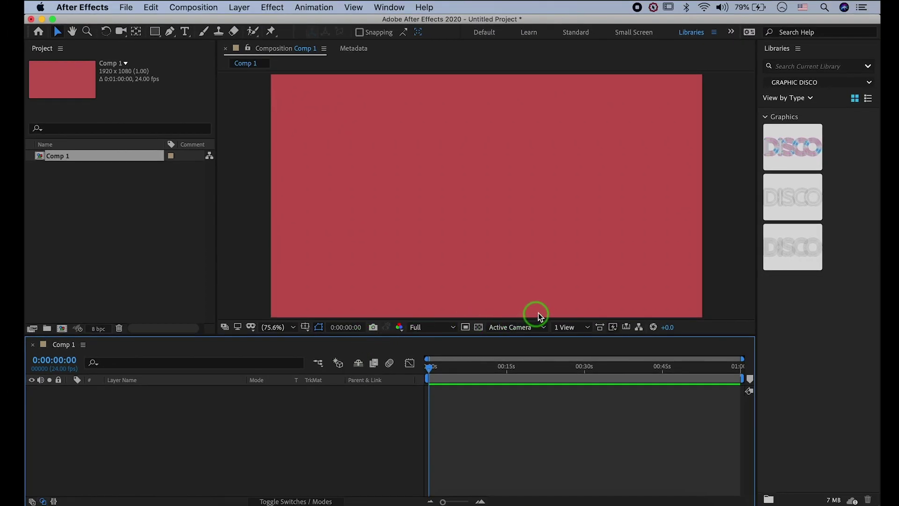
Place the coloured DISCO graphic, Artwork 2 and the outline Artwork 1 from the GRAPHIC DISCO library into the composition
drag(790, 149, 555, 185)
drag(789, 199, 539, 213)
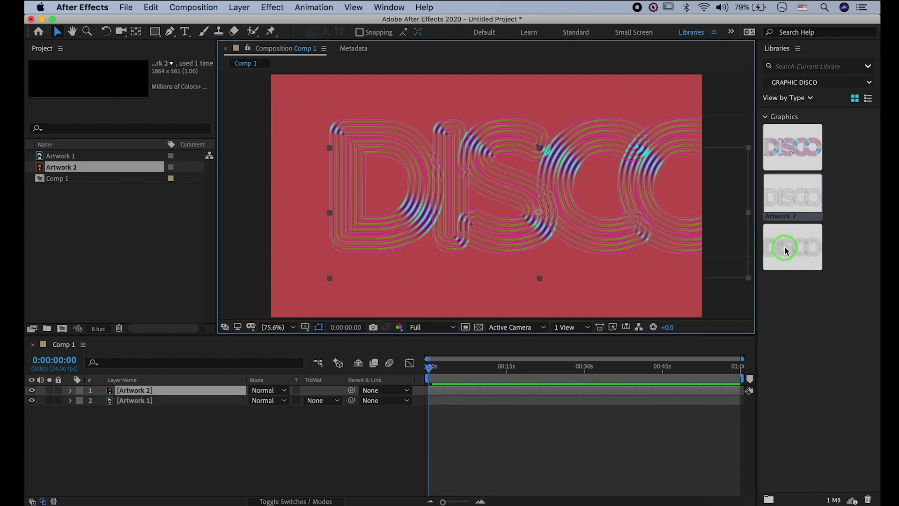
drag(786, 249, 625, 244)
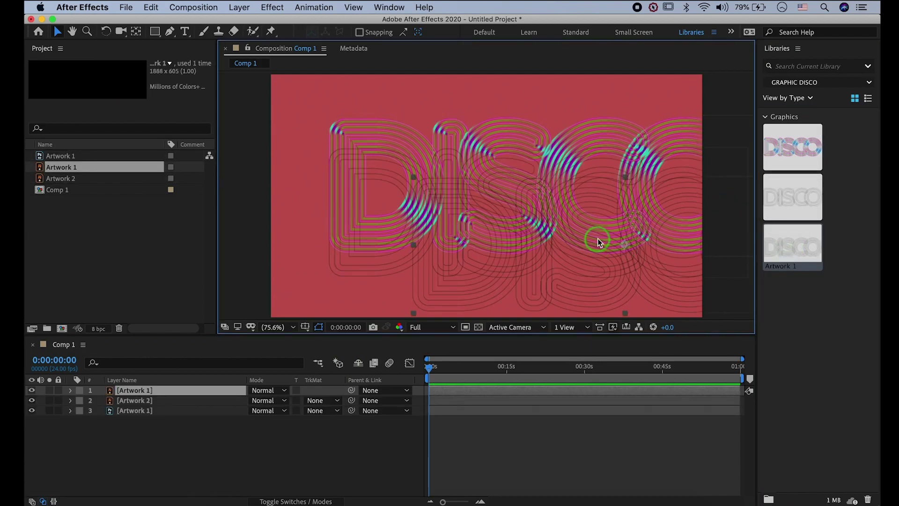
Switch to the Effects workspace and collapse the Effects & Presets list
click(731, 32)
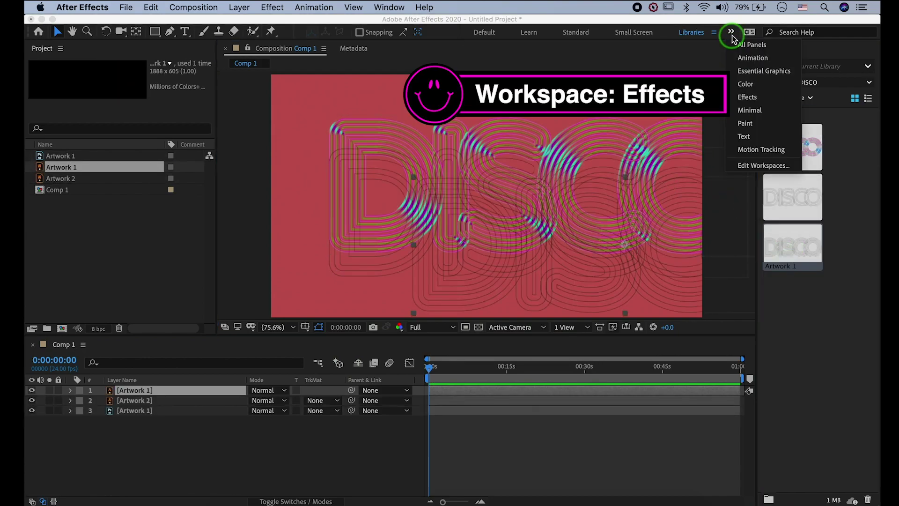
click(747, 97)
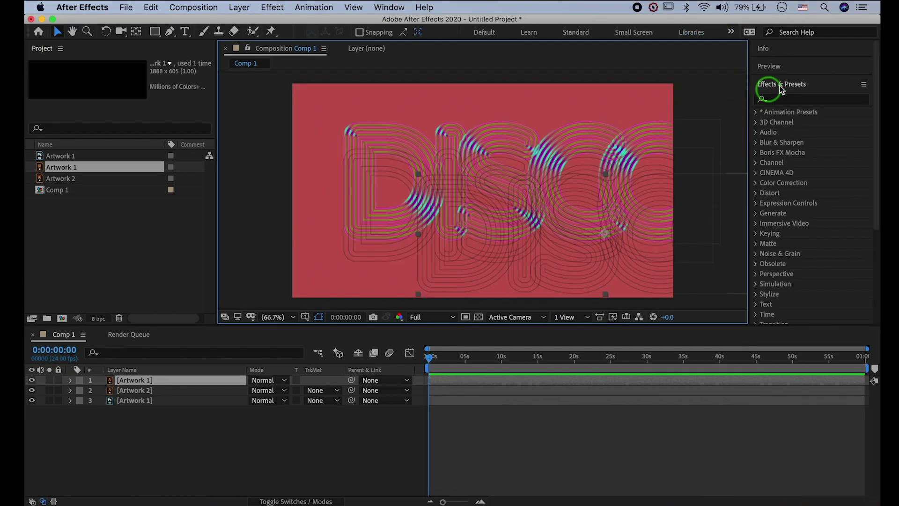
click(781, 85)
Centre all three artwork layers horizontally and vertically in the composition
click(773, 136)
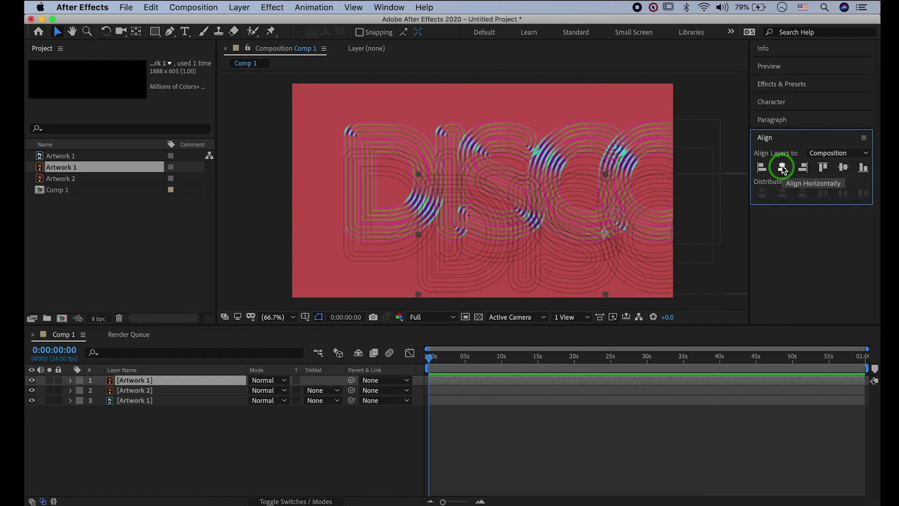
click(843, 168)
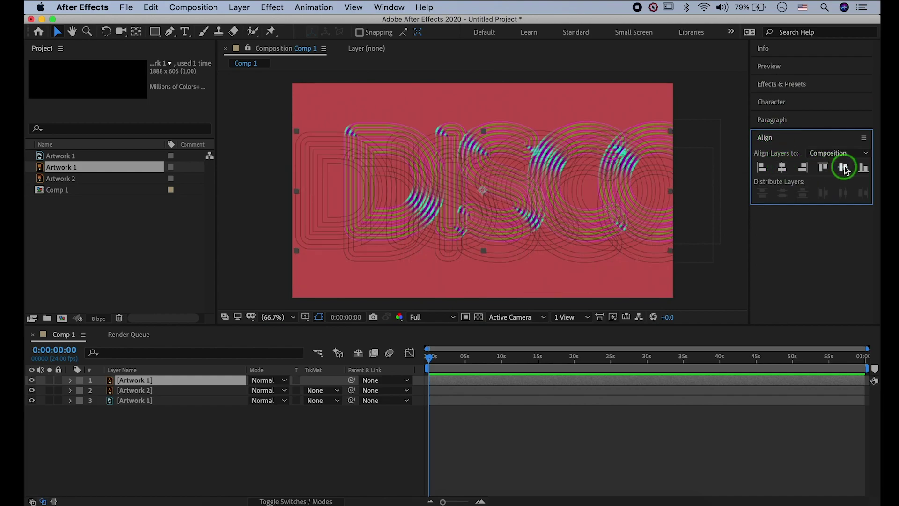
click(226, 390)
click(782, 168)
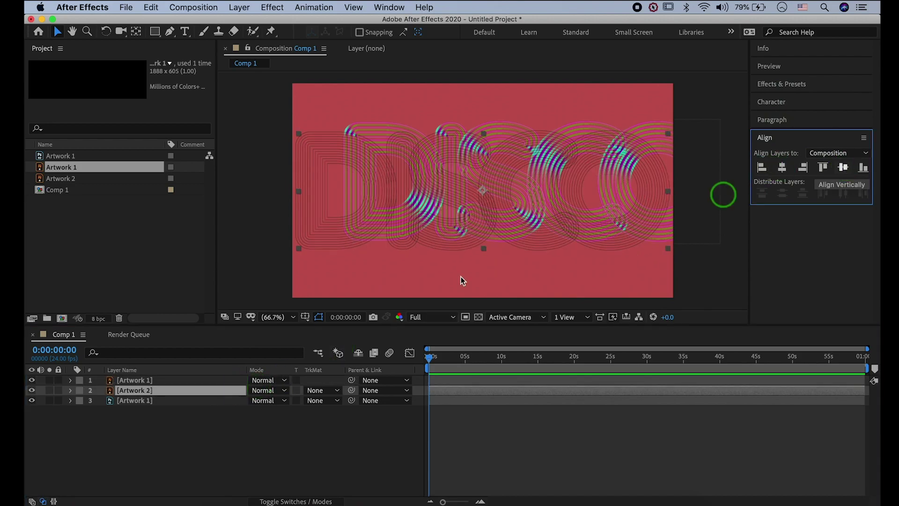
click(183, 400)
click(842, 168)
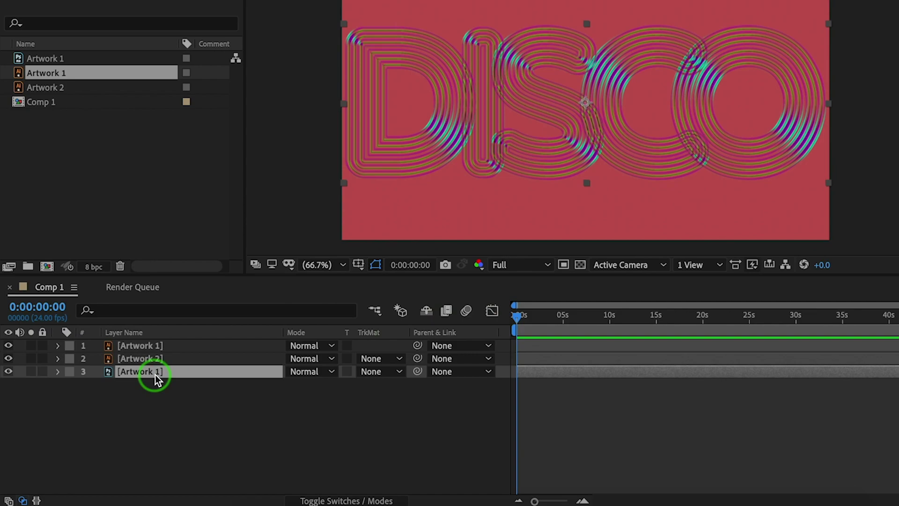
Move the Photoshop Artwork 1 layer to the top of the layer stack and hide it
drag(155, 375, 150, 345)
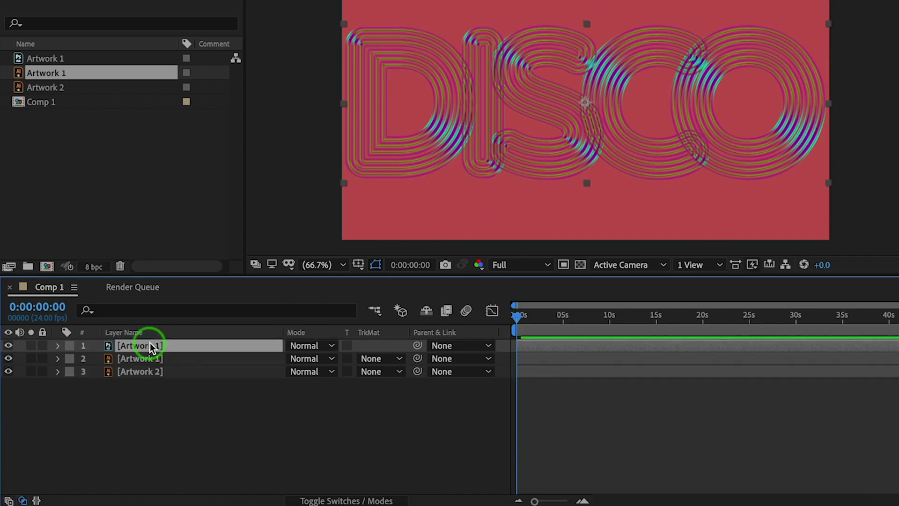
click(10, 347)
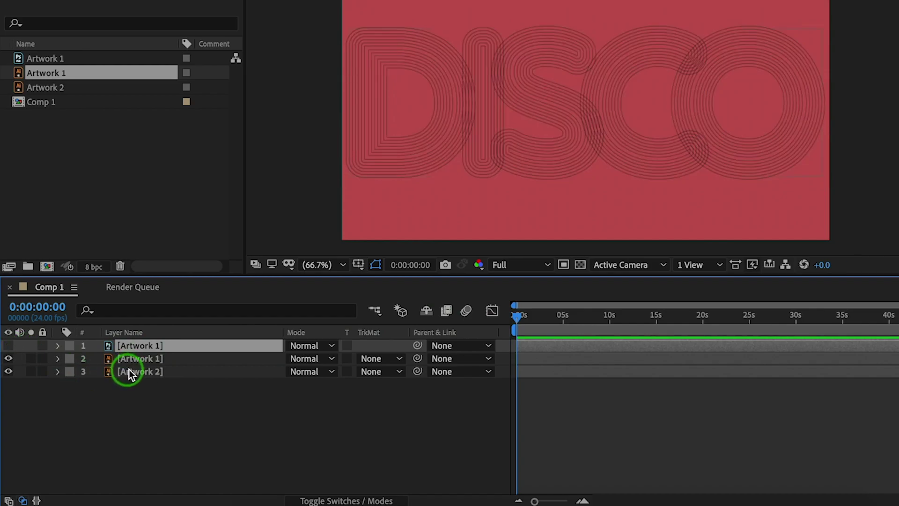
Add a Bevel and Emboss layer style to the Artwork 2 layer
click(117, 372)
right_click(117, 373)
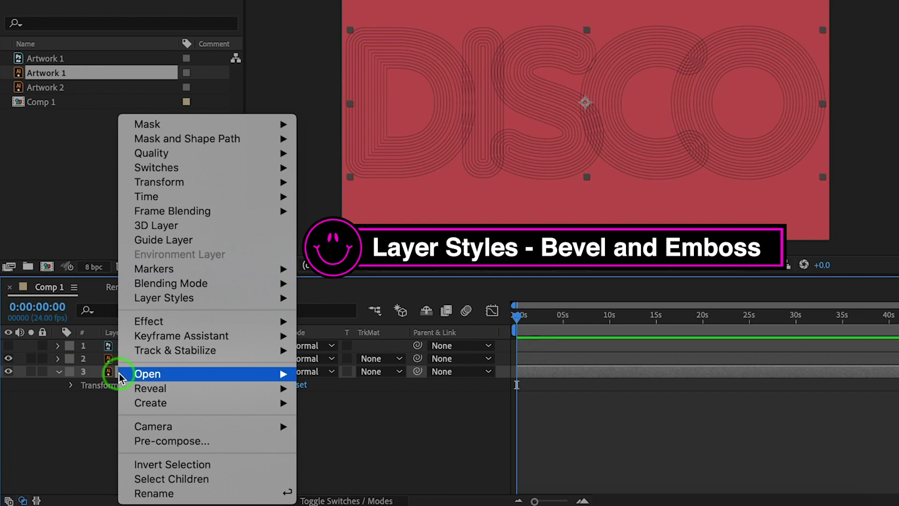
mouse_move(184, 297)
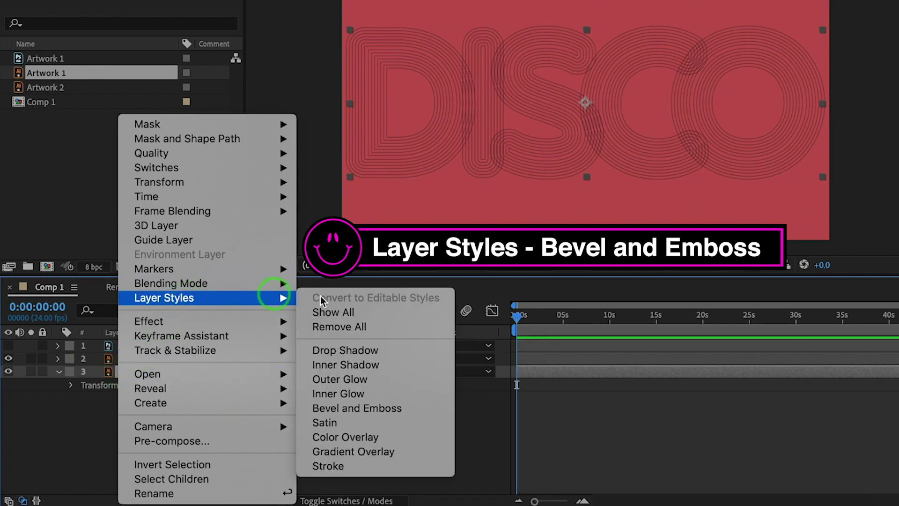
click(346, 409)
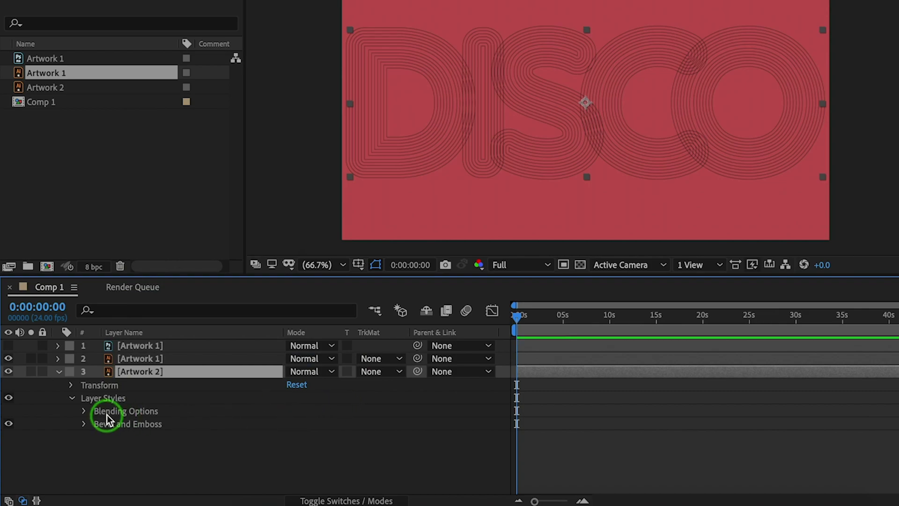
Set Artwork 2's Bevel and Emboss style to Outer Bevel and its technique to Chisel Hard
click(87, 422)
scroll(141, 424, down, 3)
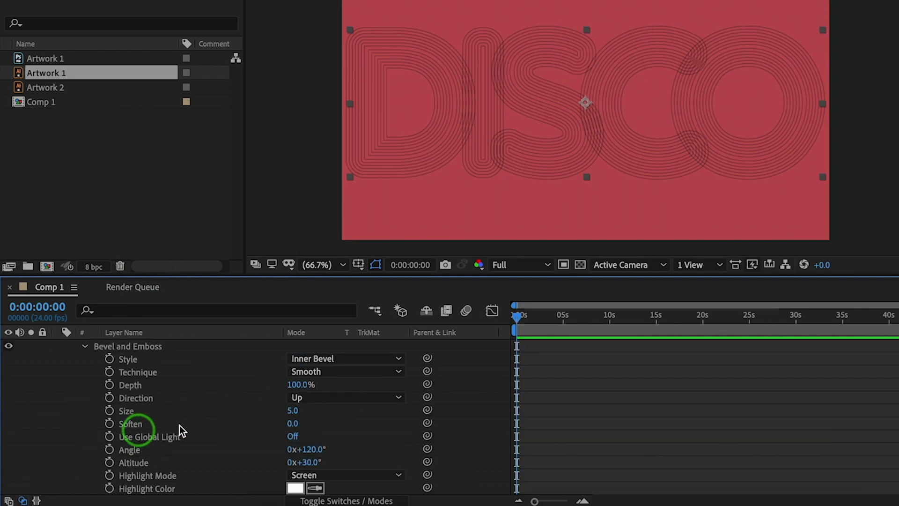
click(325, 359)
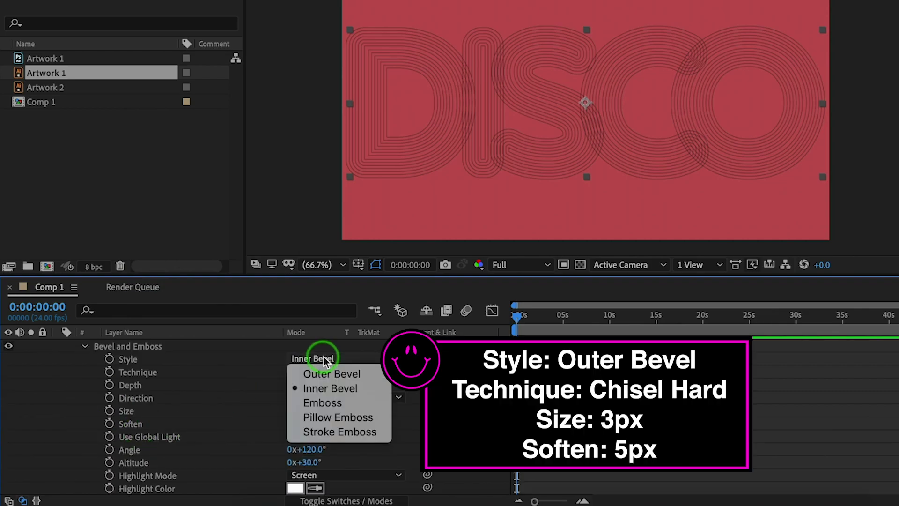
click(328, 375)
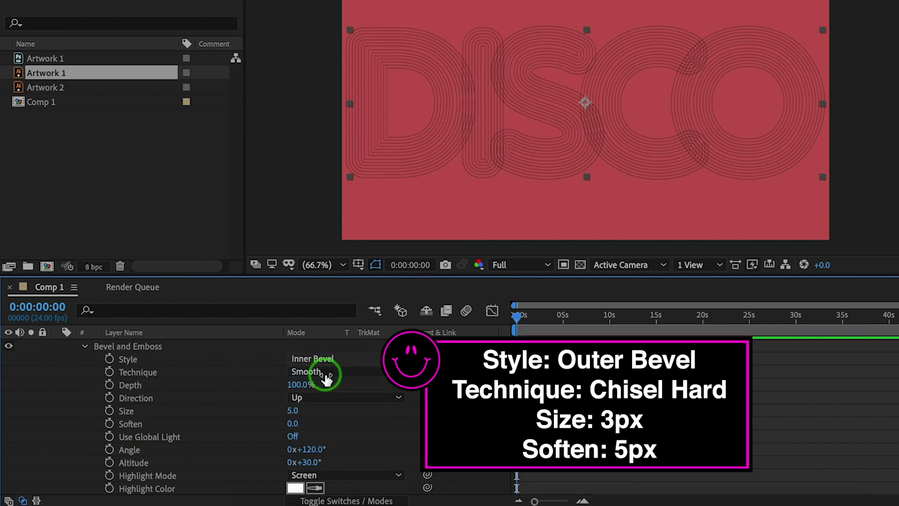
click(347, 372)
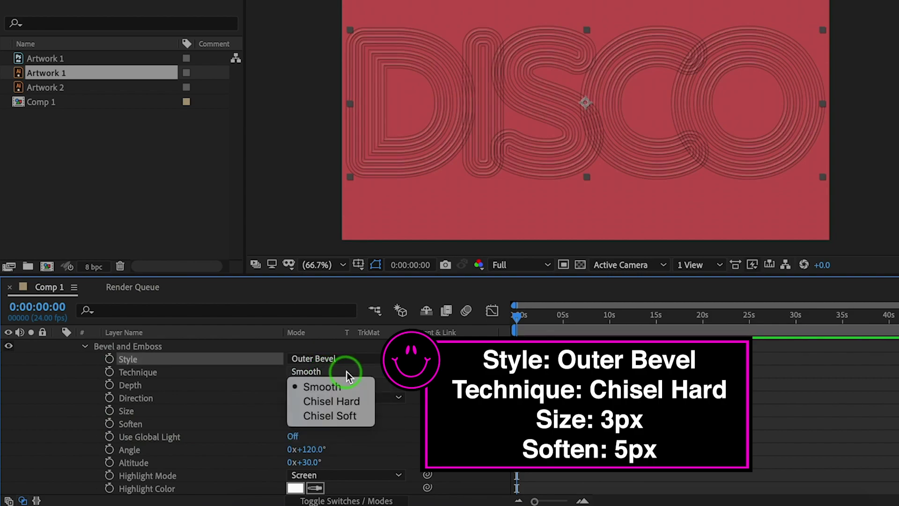
click(340, 401)
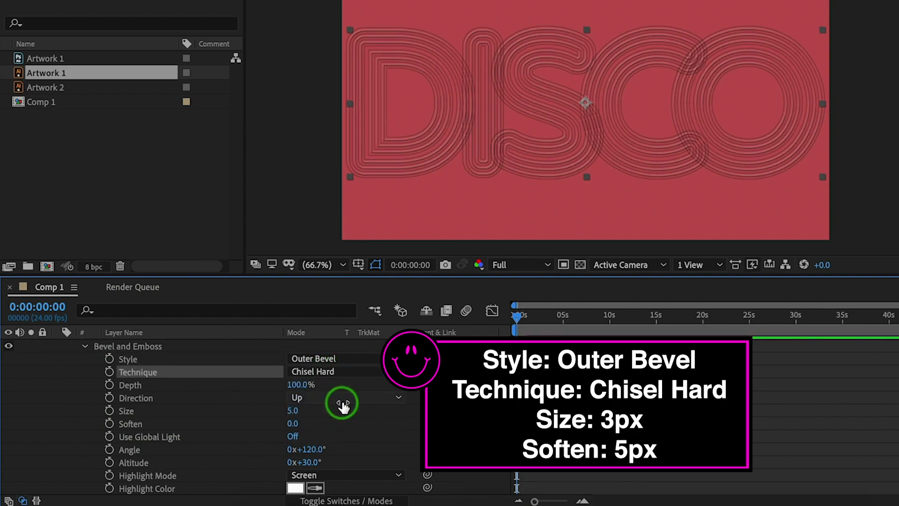
Set the bevel's size to 3 and its soften value to 5
click(294, 412)
text(3)
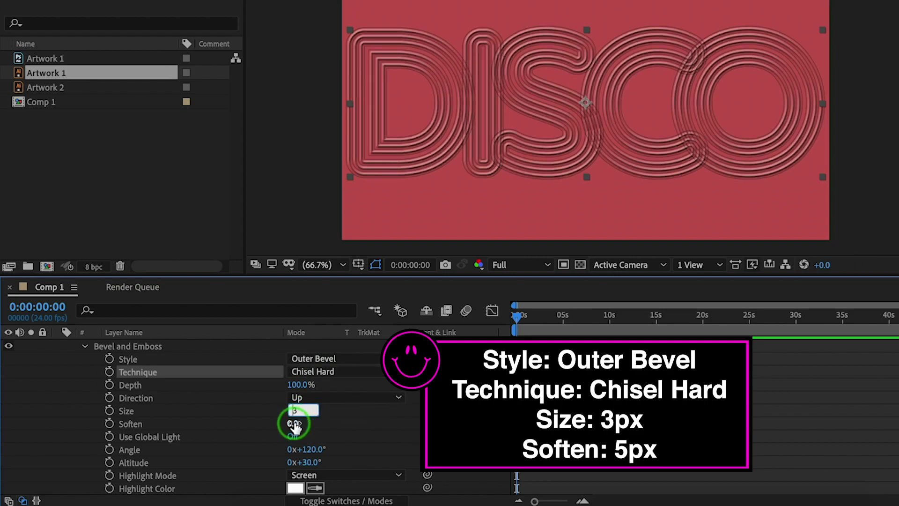
click(294, 424)
text(5)
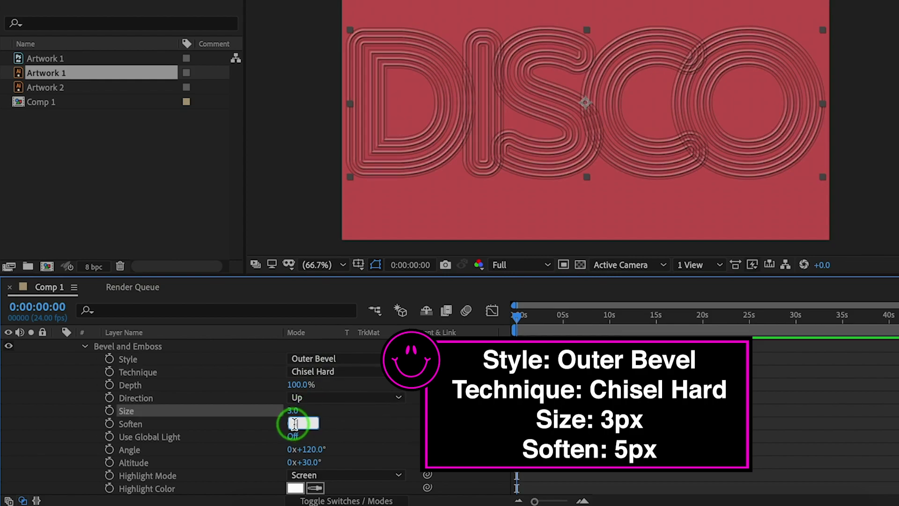
click(310, 449)
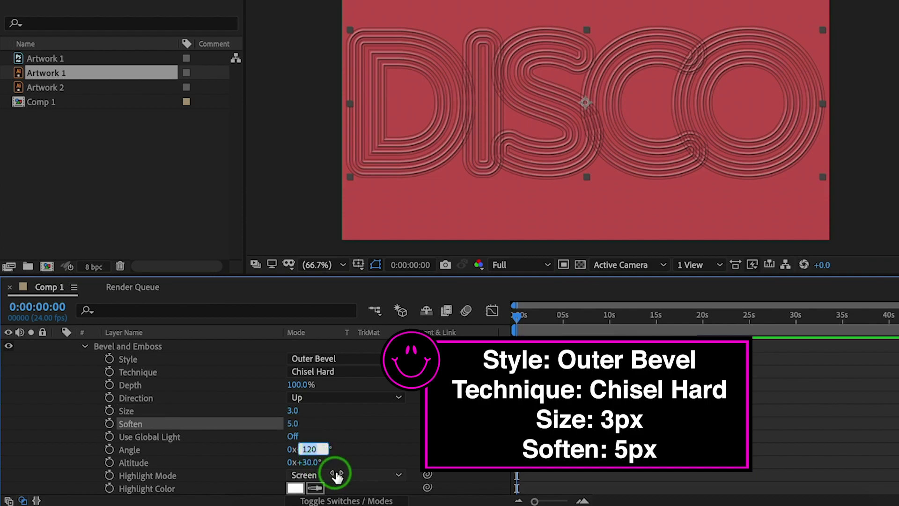
scroll(462, 445, up, 2)
key(Return)
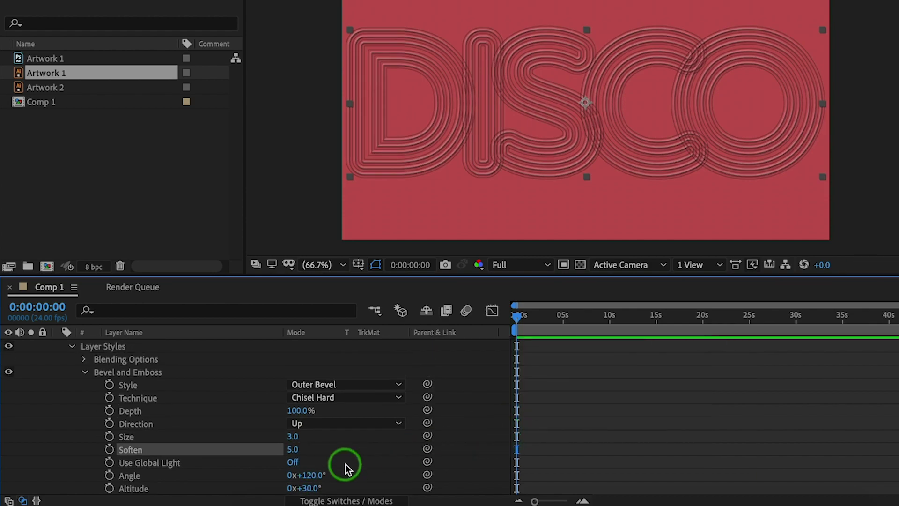
Set the bevel's highlight mode to Normal
scroll(365, 463, down, 3)
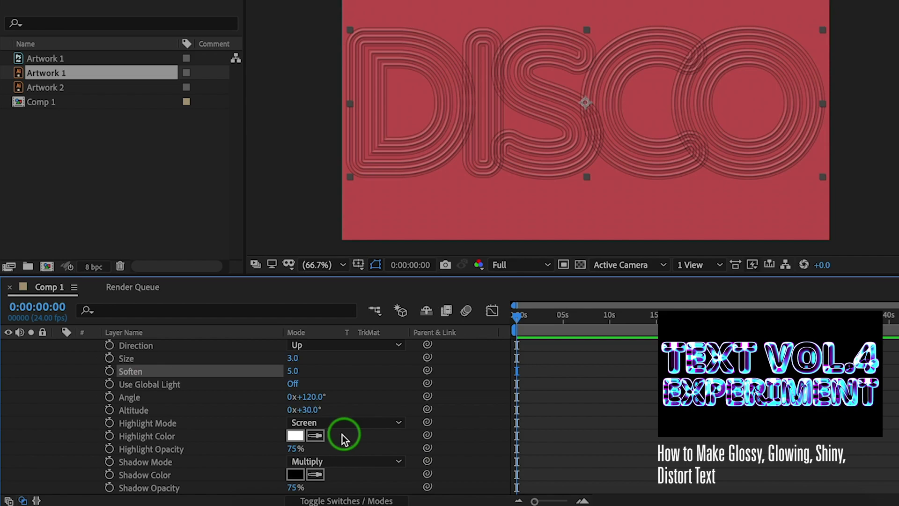
click(327, 422)
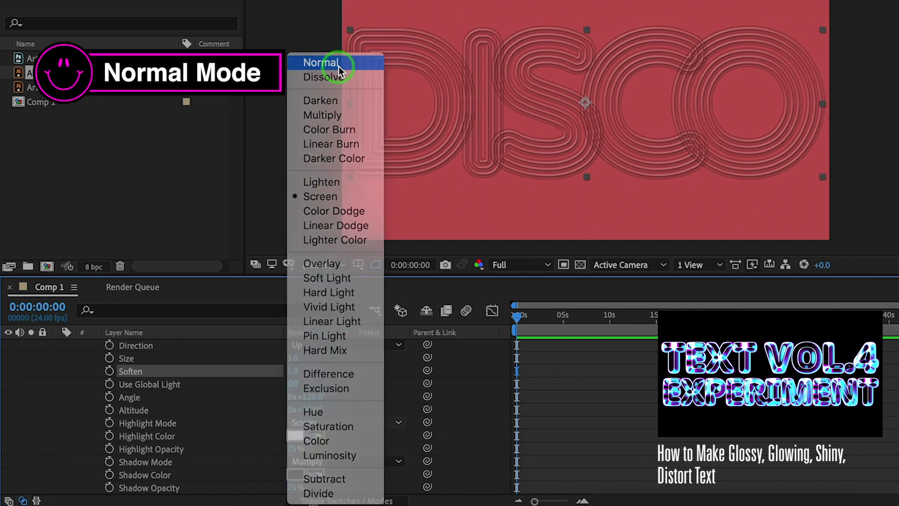
click(335, 64)
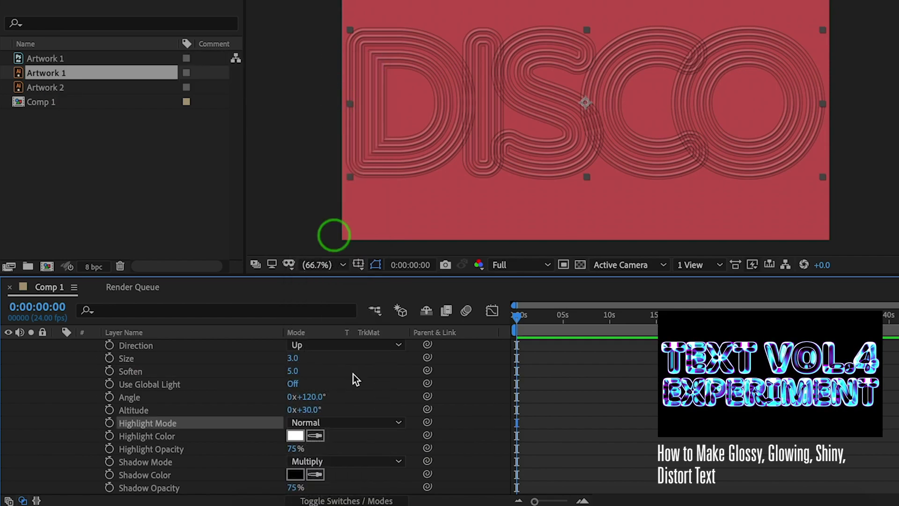
Set the shadow mode of Artwork 2's bevel to Normal
click(339, 461)
click(364, 464)
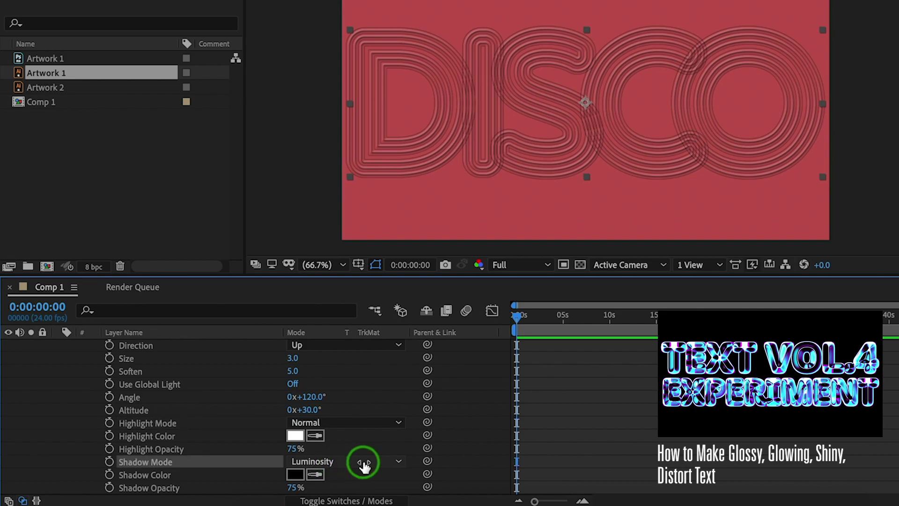
click(376, 463)
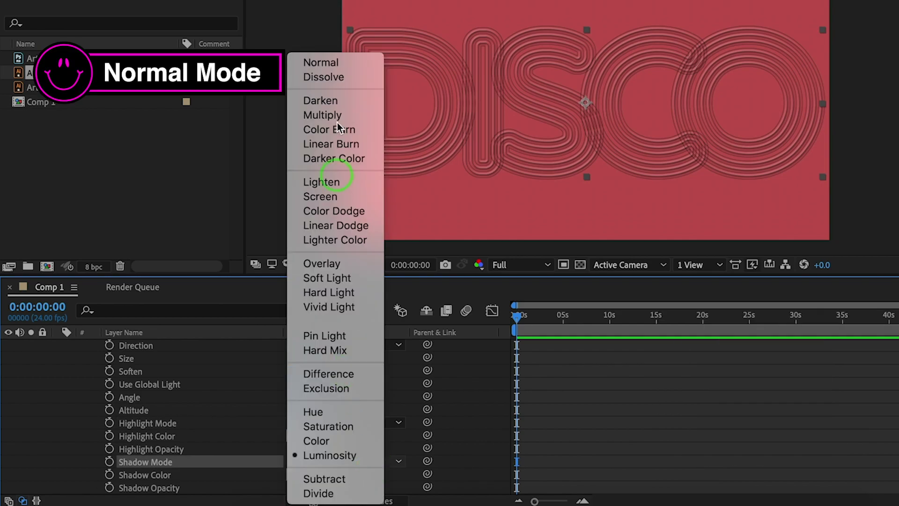
click(338, 64)
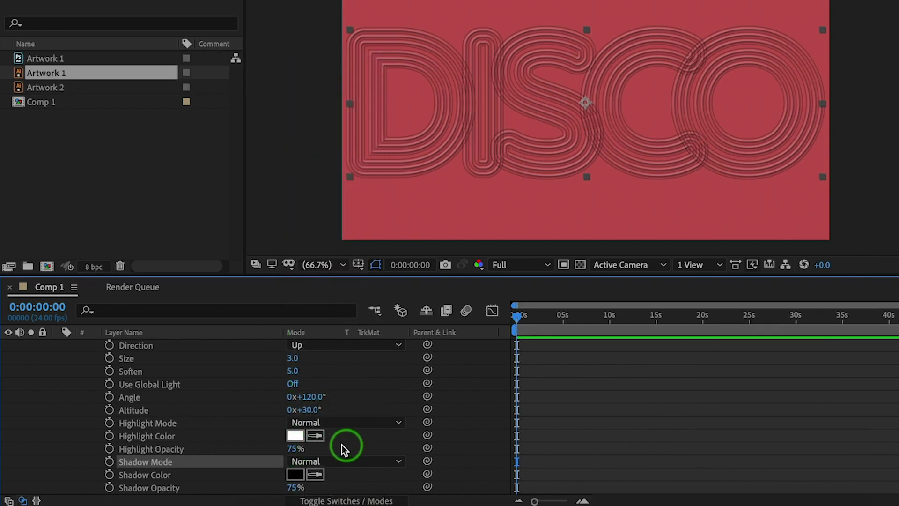
Raise both the highlight opacity and the shadow opacity of Artwork 2's bevel to 100%
click(298, 448)
text(100)
key(Return)
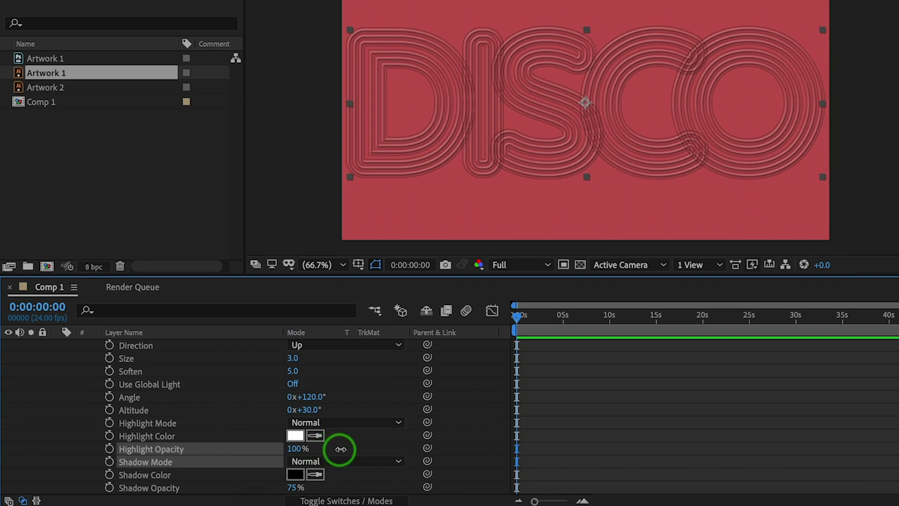
drag(291, 487, 345, 487)
Colour the highlight of Artwork 2's bevel magenta (E01ADF) and its shadow turquoise (17E5C5)
click(296, 436)
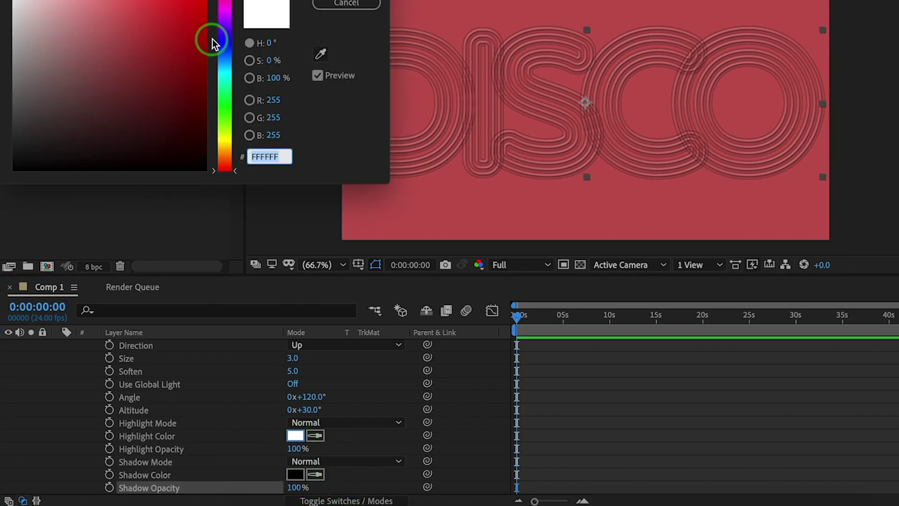
click(224, 10)
click(185, 3)
click(339, 1)
click(298, 475)
click(225, 78)
click(190, 2)
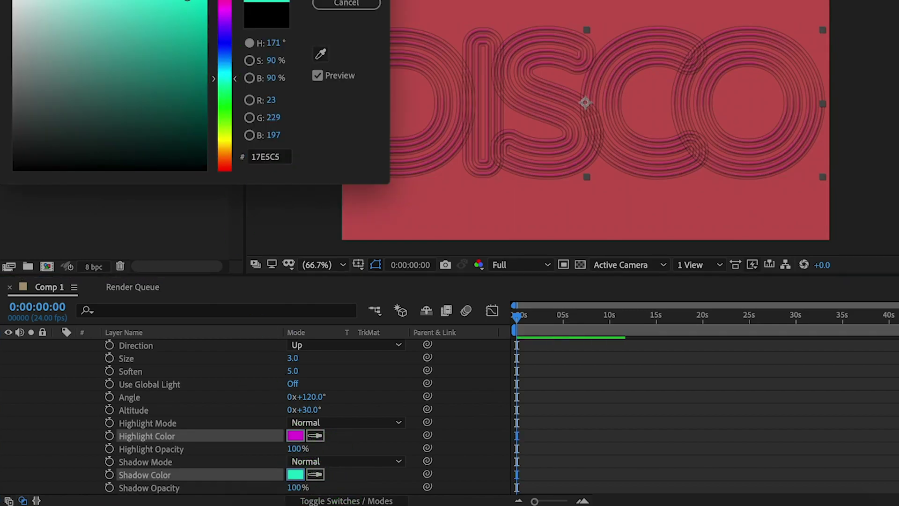
click(339, 1)
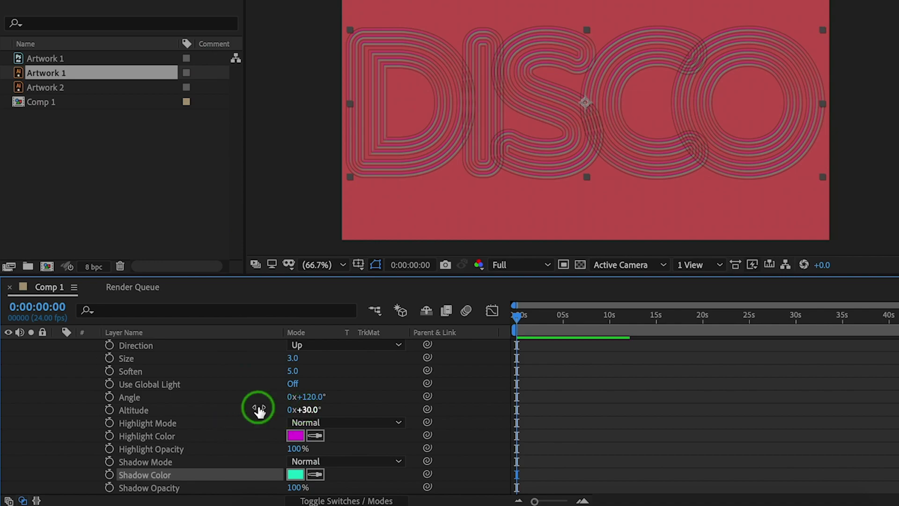
Animate the bevel's angle with a keyframe at 0 seconds and a second one at 5 seconds set to 4x+120°
click(232, 396)
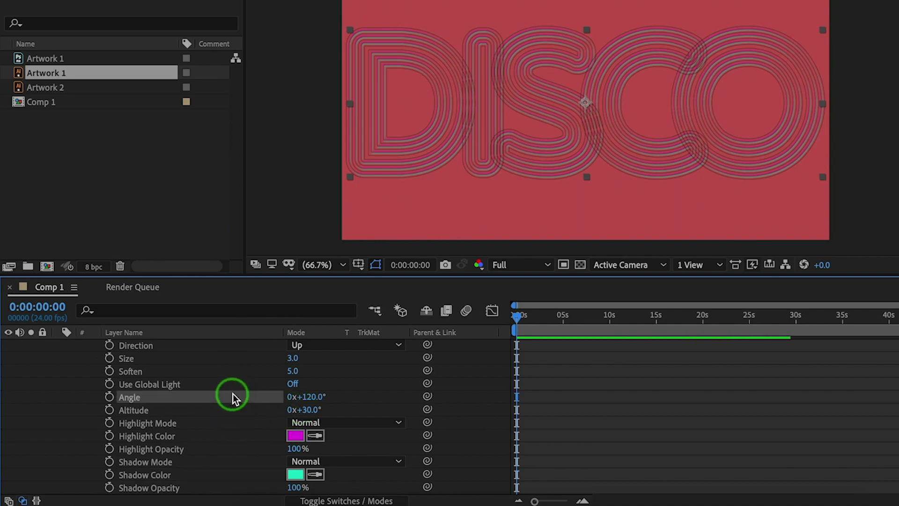
click(110, 397)
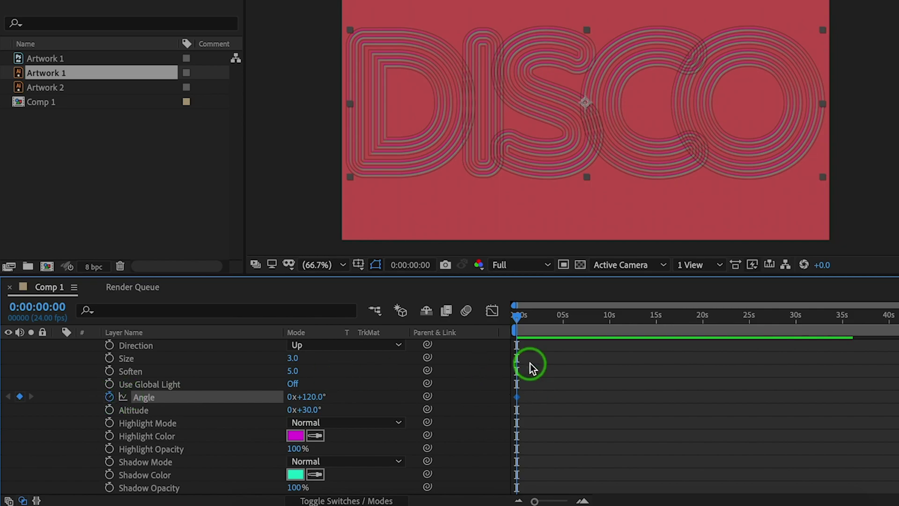
key(equal)
drag(584, 318, 609, 319)
click(300, 397)
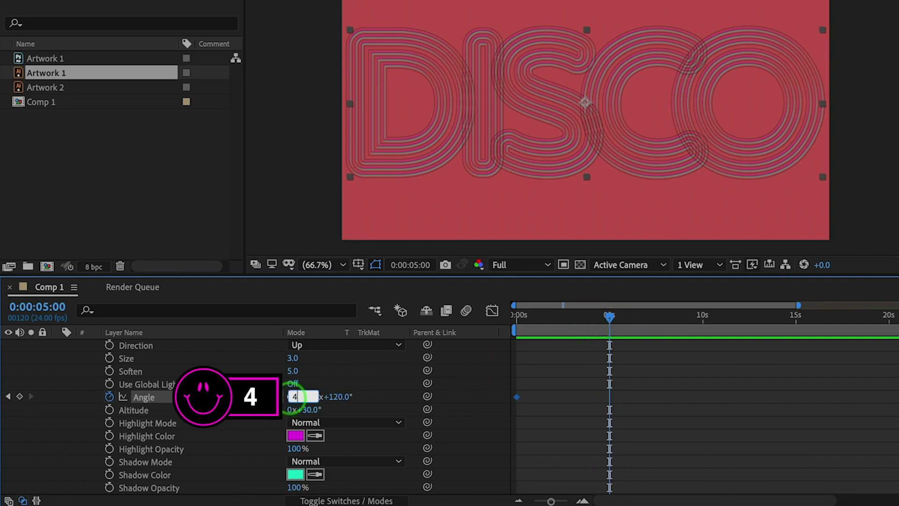
key(Return)
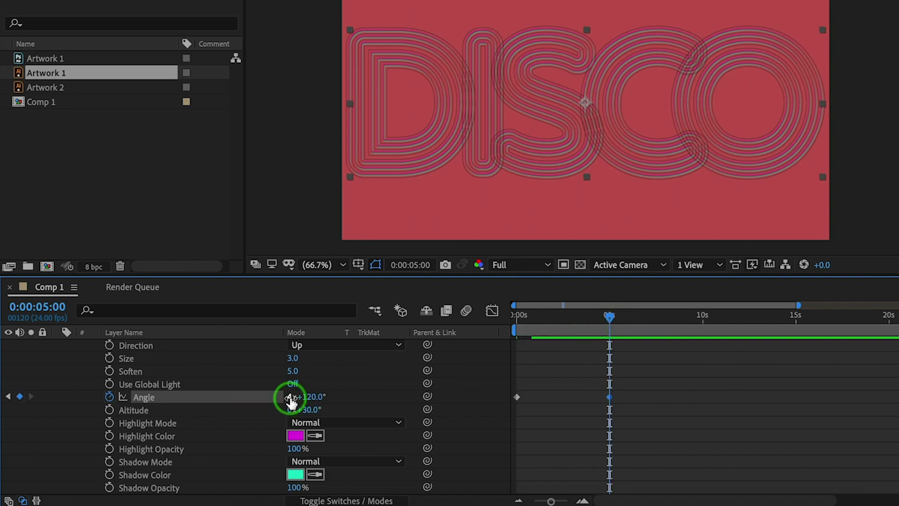
Copy Artwork 2's Bevel and Emboss style, with its keyframes, onto the Illustrator Artwork 1 layer
scroll(201, 390, up, 5)
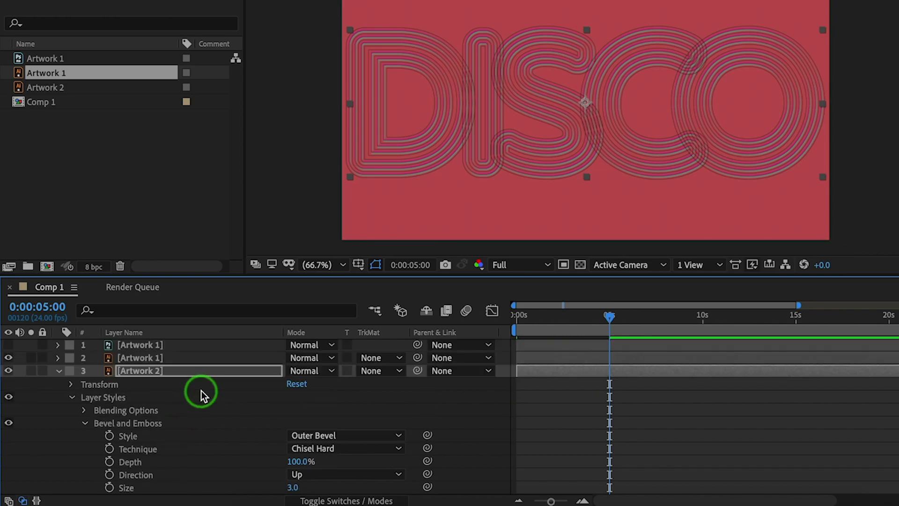
click(127, 423)
key(ctrl+c)
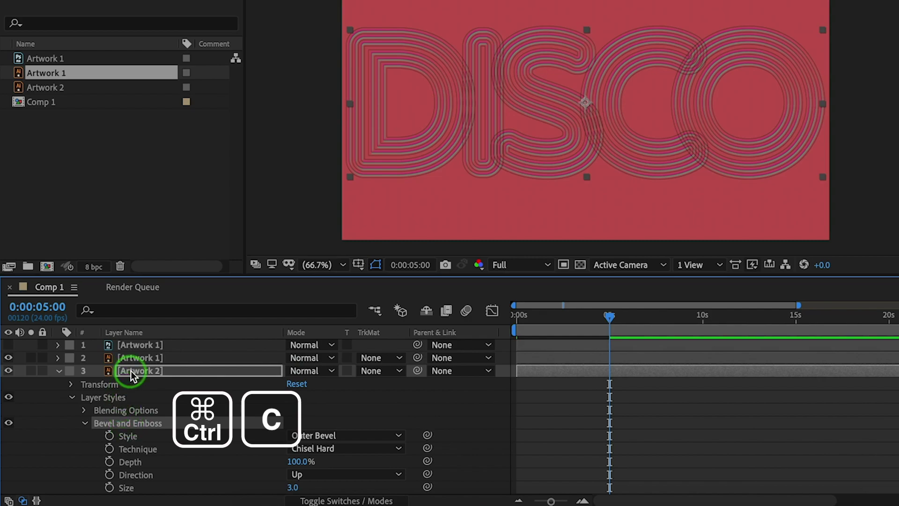
click(136, 357)
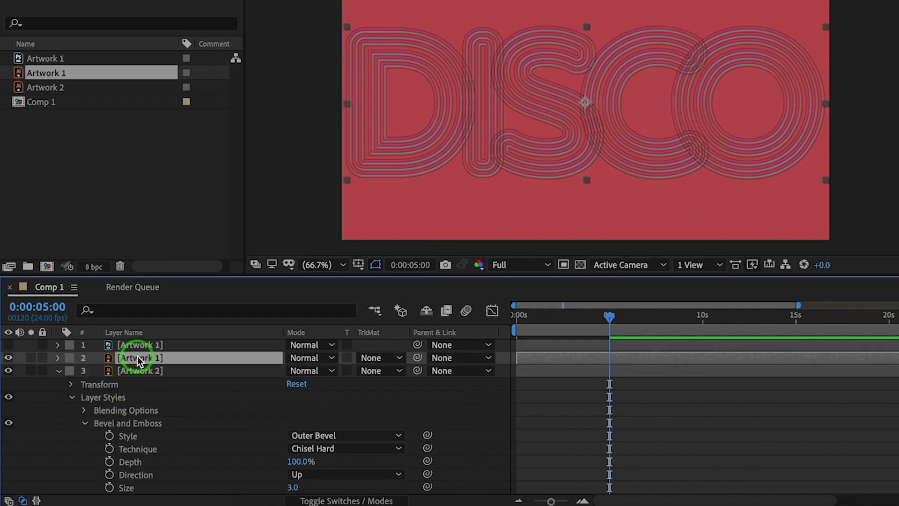
key(ctrl+v)
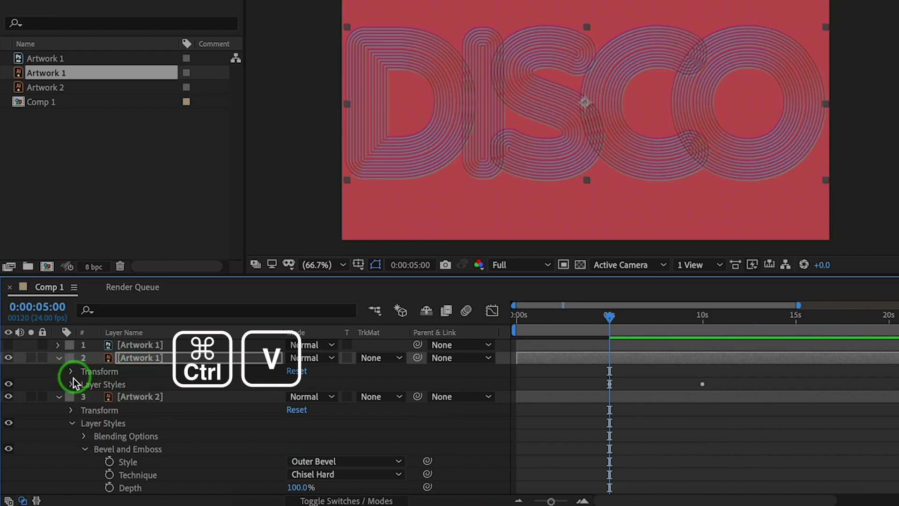
Change the highlight colour of the Illustrator Artwork 1 layer's bevel to turquoise
click(71, 385)
click(83, 398)
scroll(195, 431, down, 3)
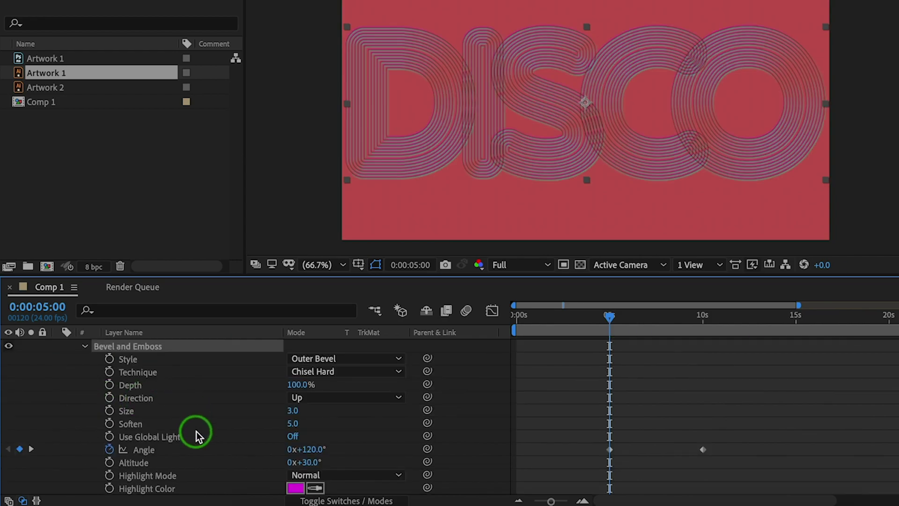
scroll(246, 433, down, 3)
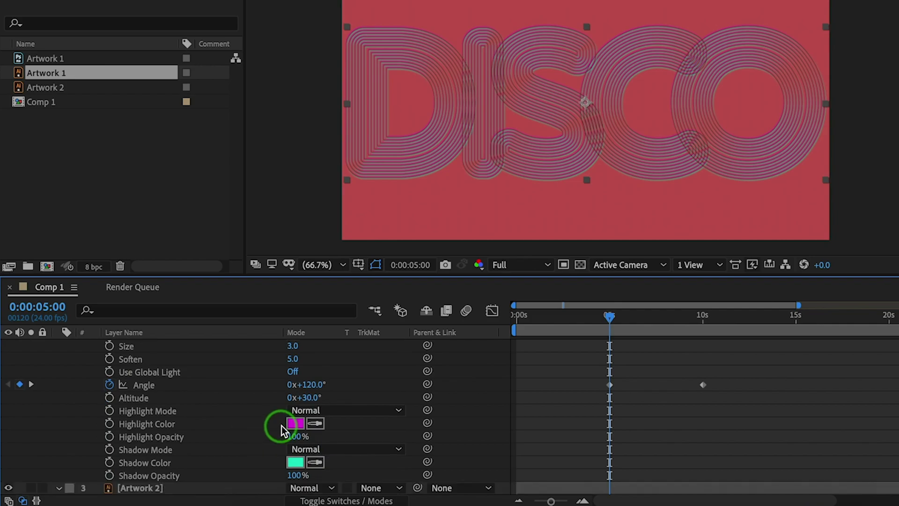
click(291, 425)
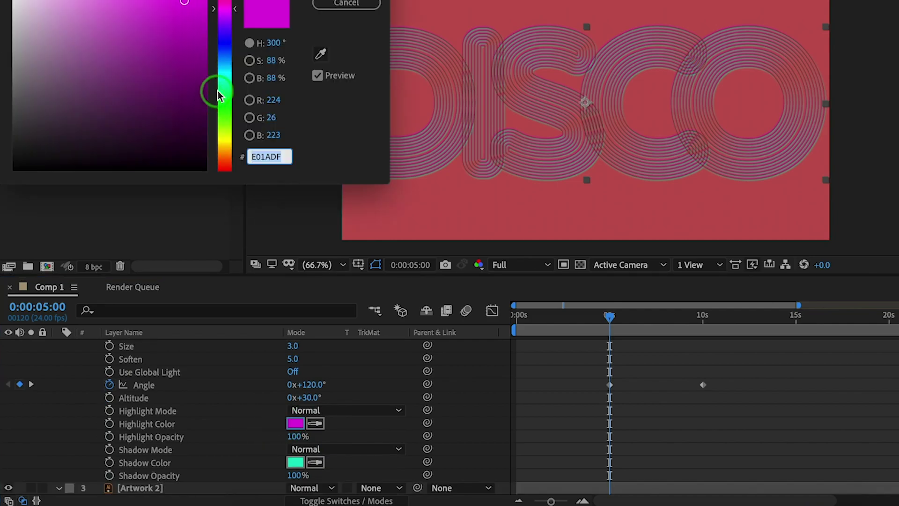
click(225, 79)
key(Return)
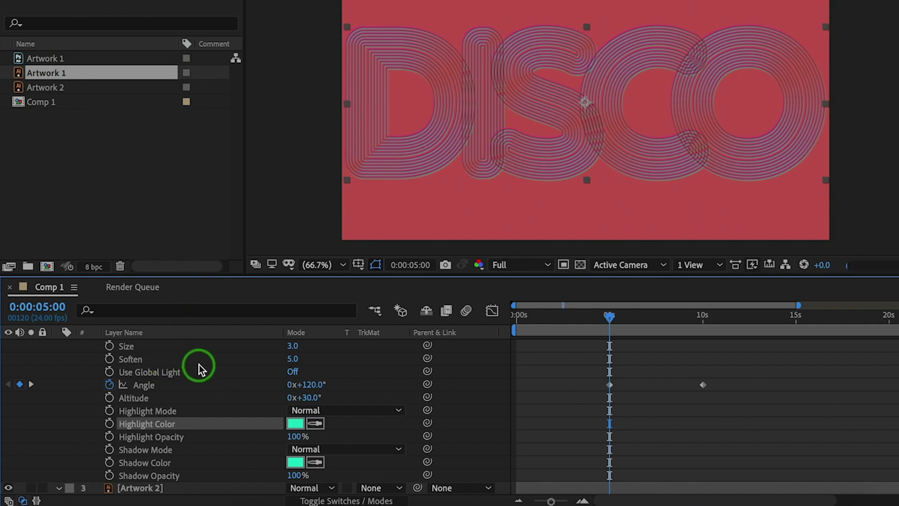
Shift the Illustrator Artwork 1 layer's angle keyframes so that they run from 0 to 5 seconds
scroll(201, 367, up, 4)
drag(763, 406, 516, 438)
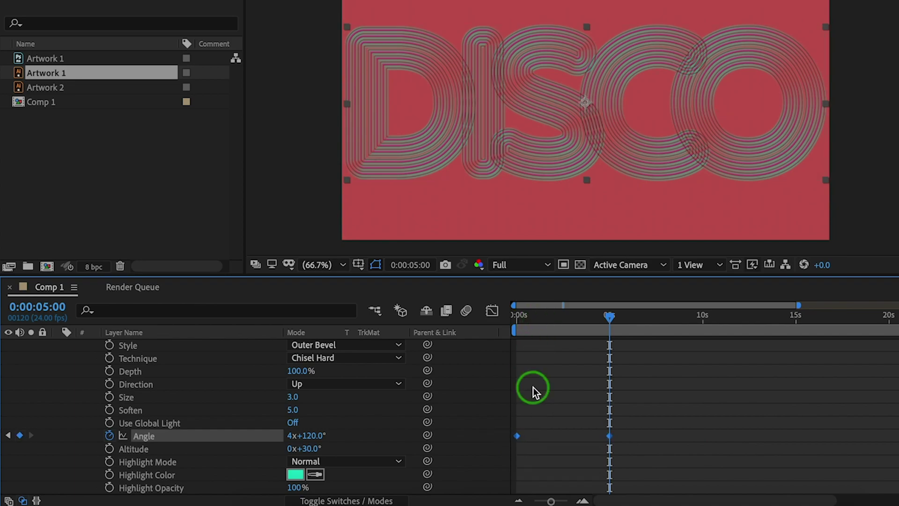
Turn on the visibility of the Photoshop Artwork 1 layer and select it
scroll(533, 386, up, 3)
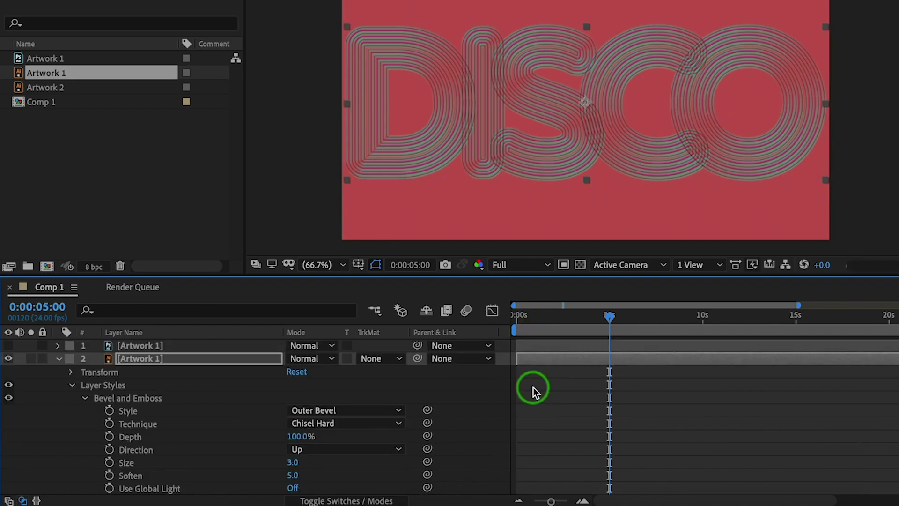
click(9, 346)
click(197, 345)
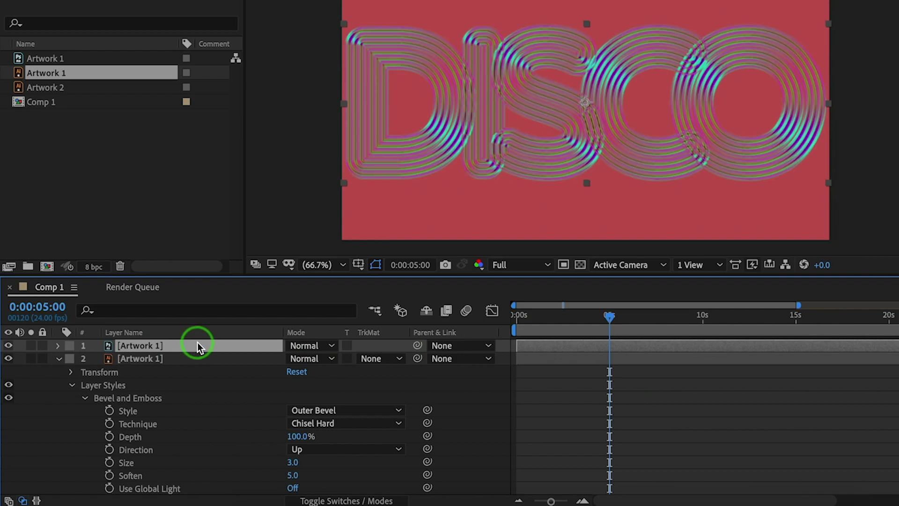
Change the background colour of Comp 1 to black (000000)
key(ctrl+k)
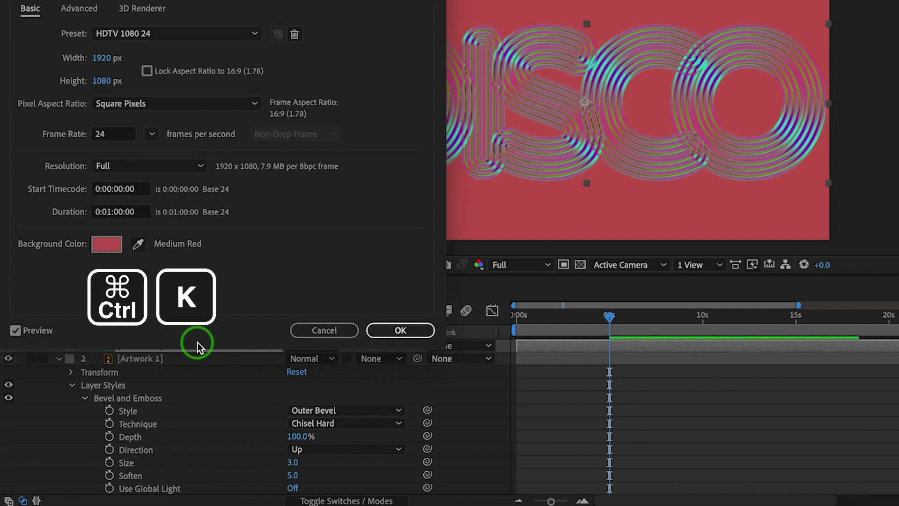
click(109, 245)
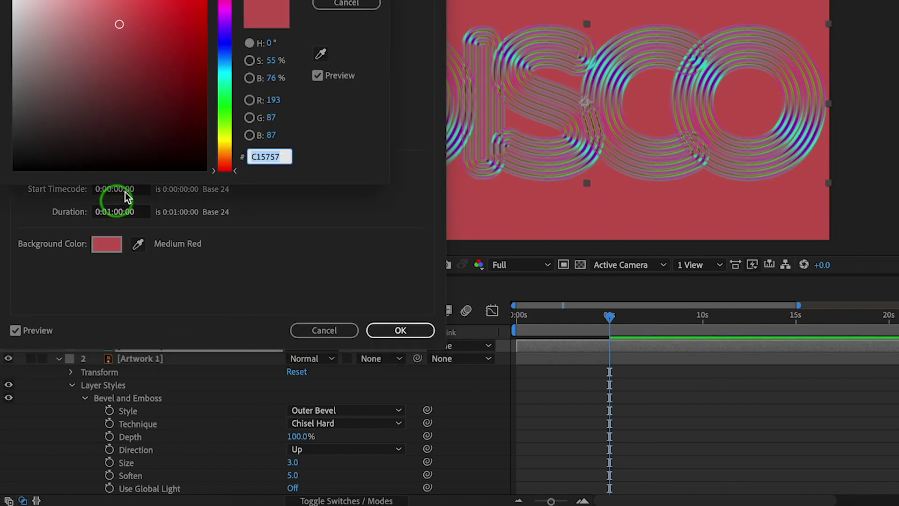
click(161, 167)
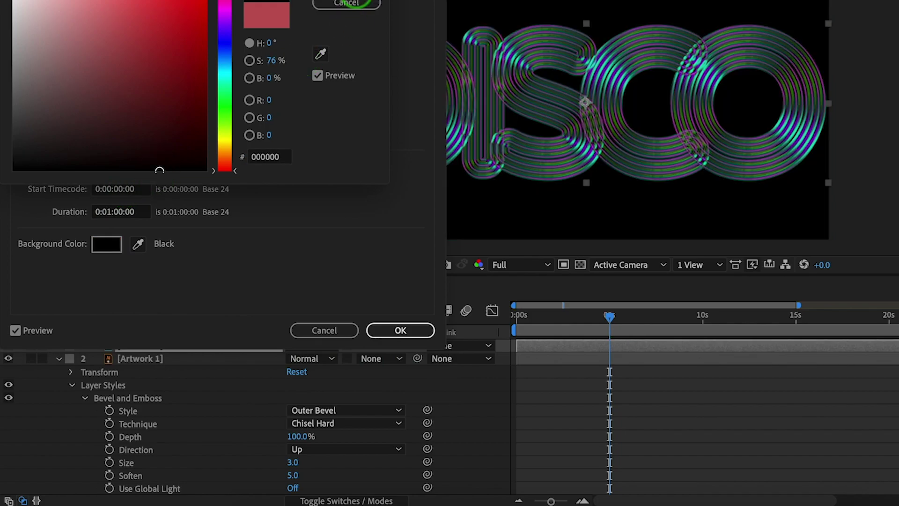
click(353, 1)
click(412, 329)
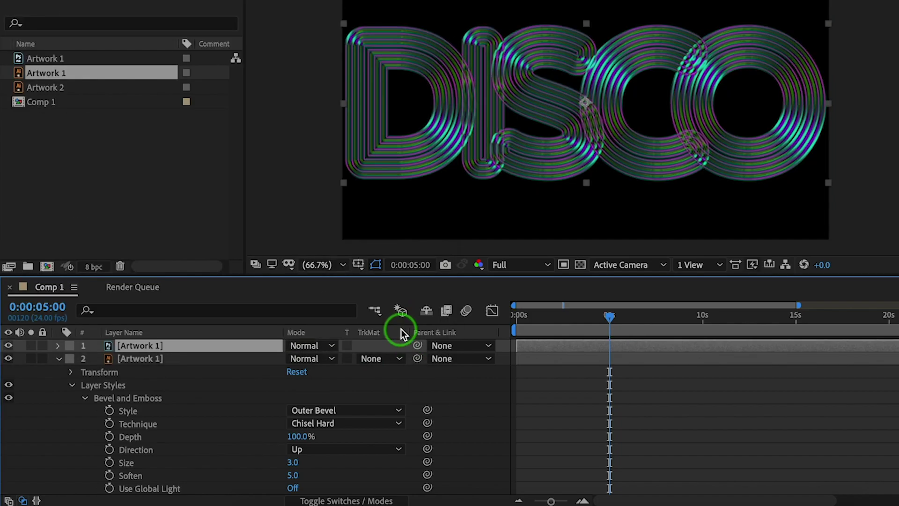
Change the shadow colour of the Illustrator Artwork 1 layer's bevel to magenta
scroll(251, 421, down, 5)
scroll(252, 420, down, 4)
click(296, 397)
mouse_move(227, 7)
mouse_down()
mouse_move(228, 24)
mouse_move(229, 10)
mouse_up()
key(Return)
Find the Glow effect and apply it to the Photoshop Artwork 1 layer
scroll(199, 357, down, 5)
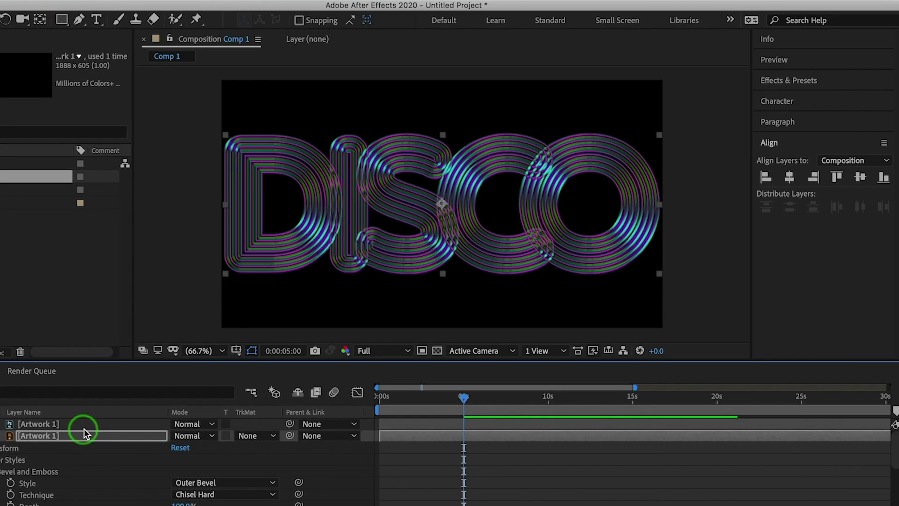
click(83, 427)
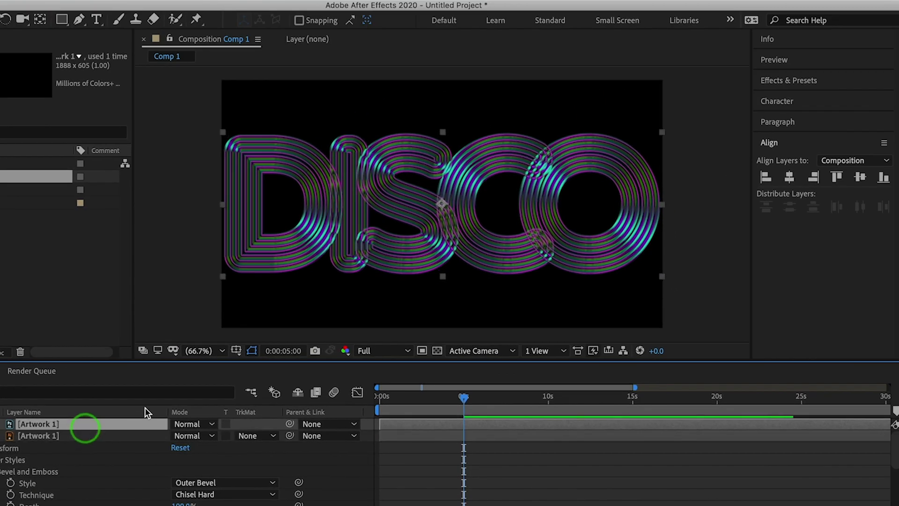
click(785, 79)
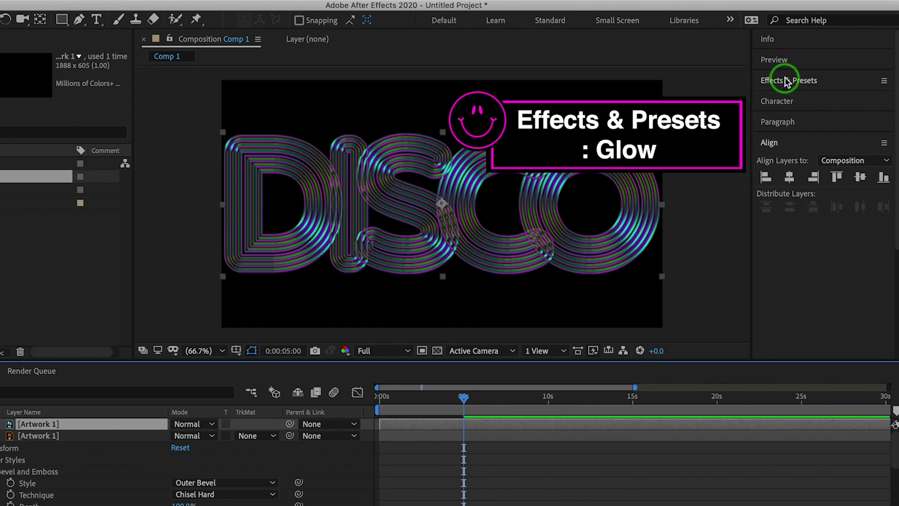
click(786, 81)
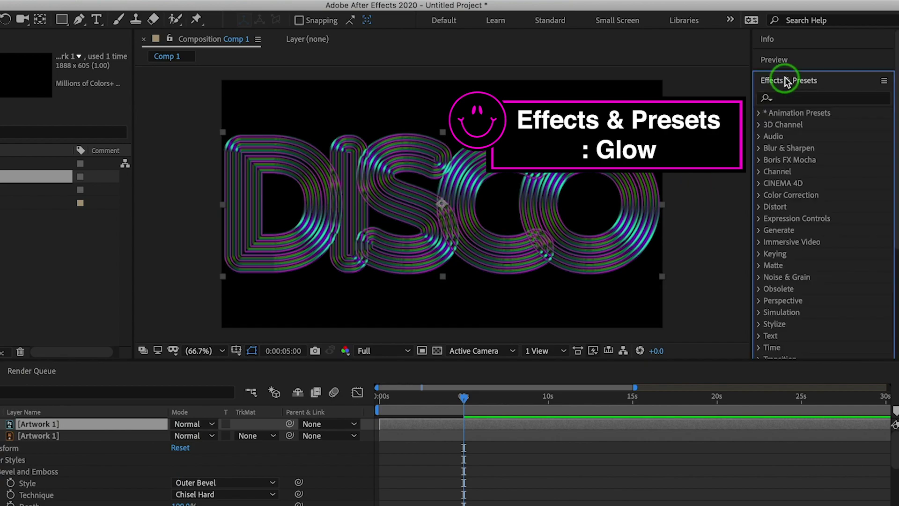
click(798, 100)
text(glow)
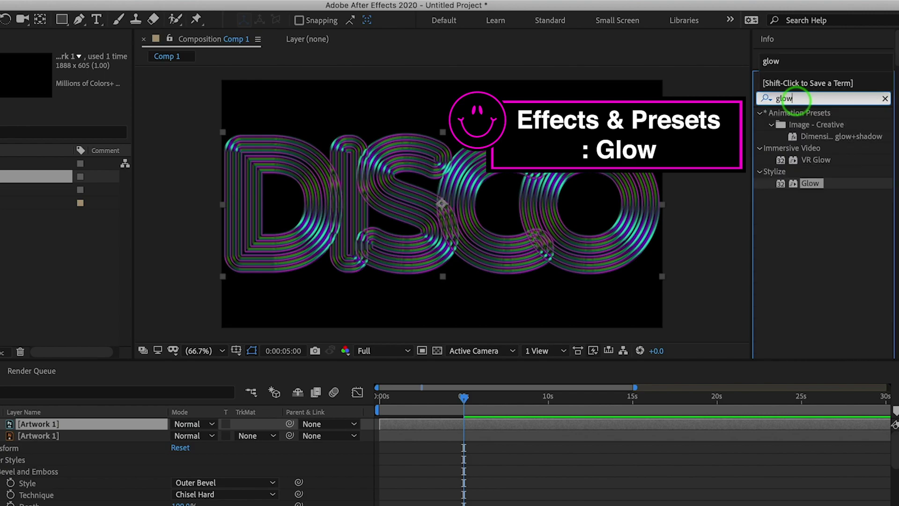
click(813, 184)
double_click(810, 183)
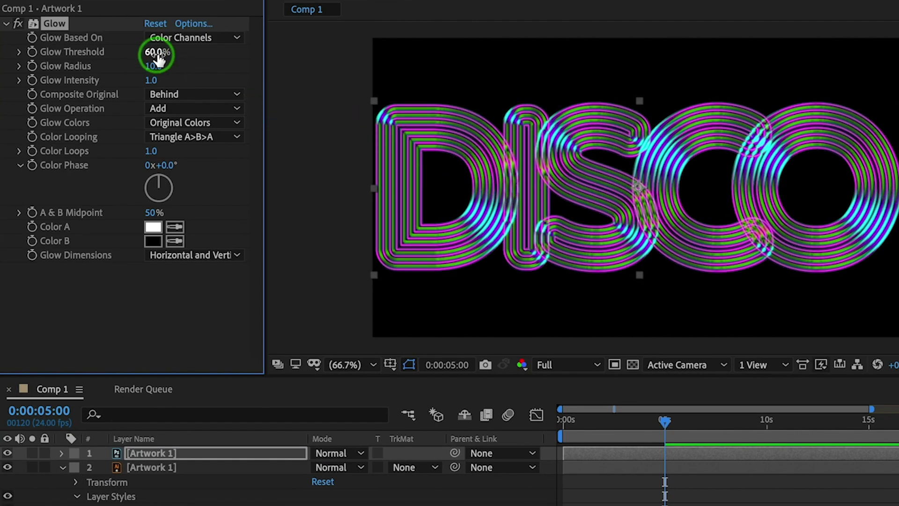
Set the glow's radius to 30 and its intensity to 1.8
click(156, 66)
key(Return)
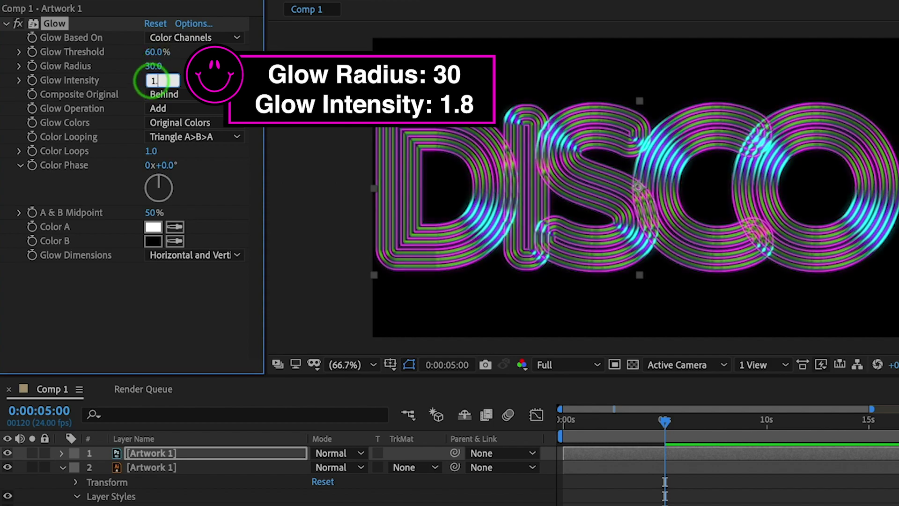
click(152, 80)
text(1.8)
key(Return)
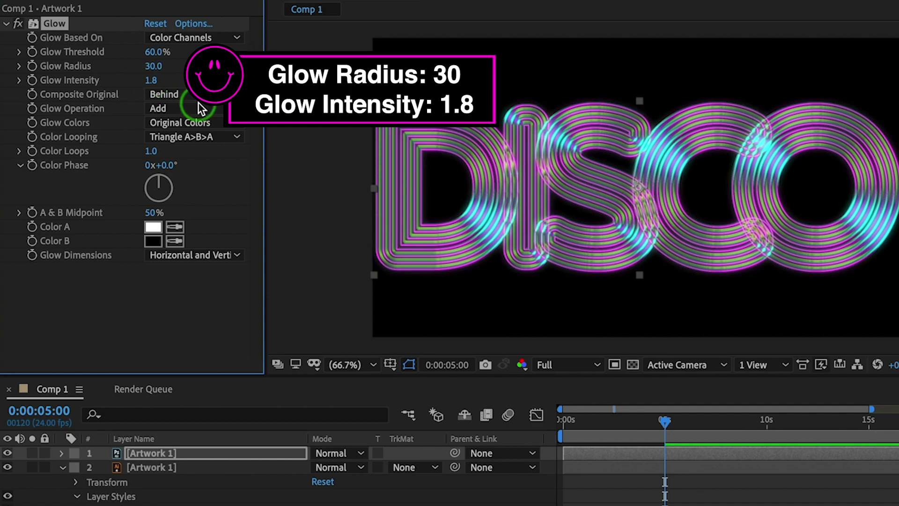